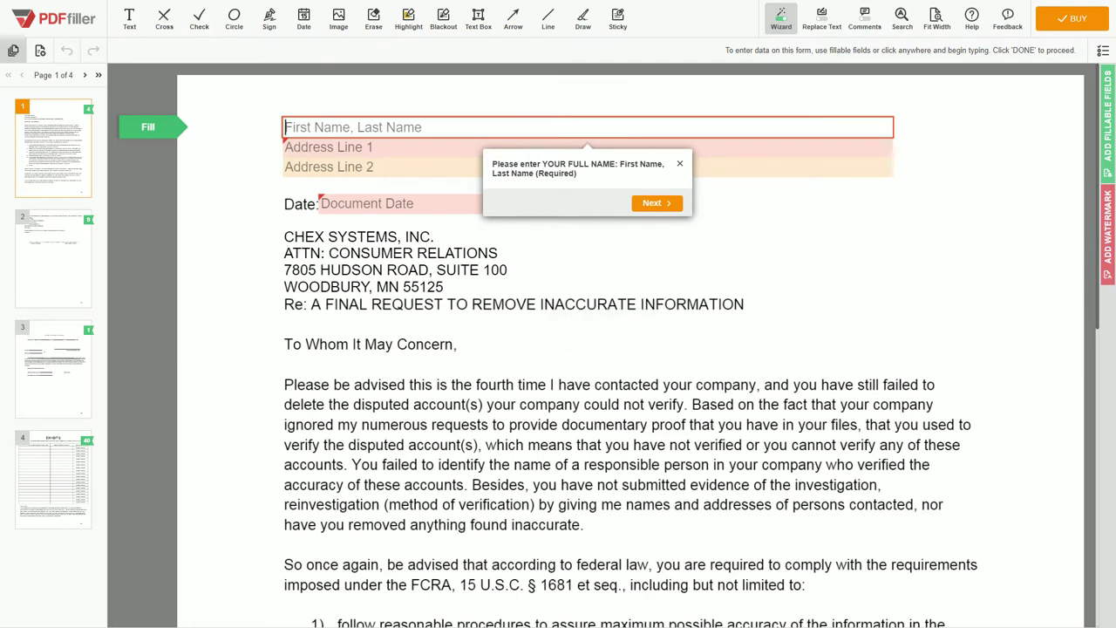
Enter JOHN DOE, '123 EXAMPLE STR, NEW YORK, NY 12345' and date 01/21/2020 in the letter header
type("JOHN DOE")
key("Tab")
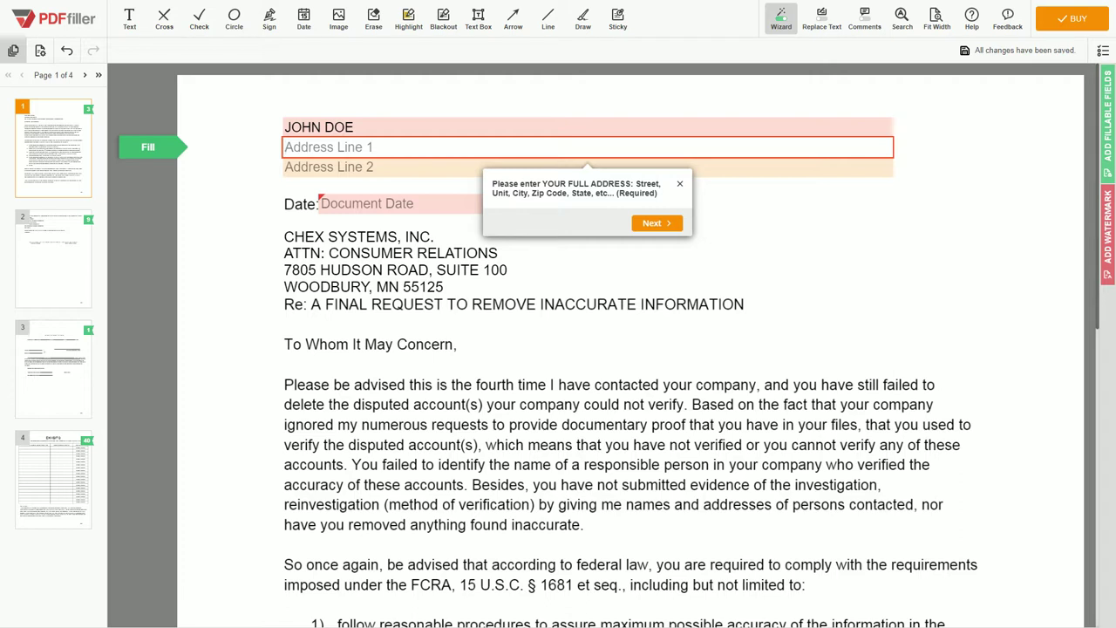
type("123 EXAMPLE S")
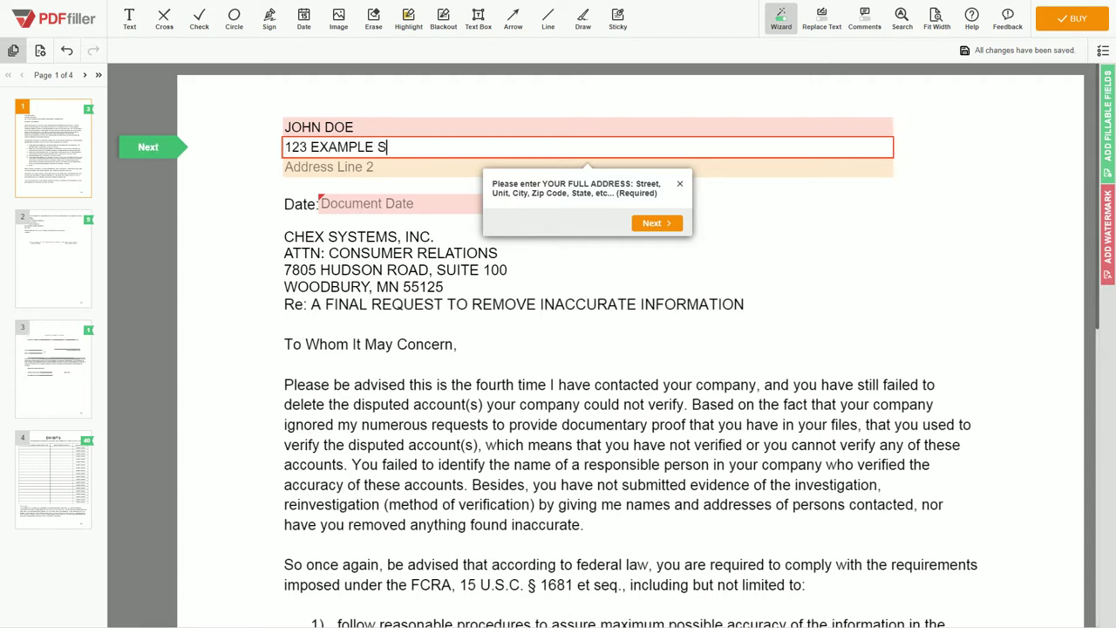
type("TR, UNIT 1")
key("Tab")
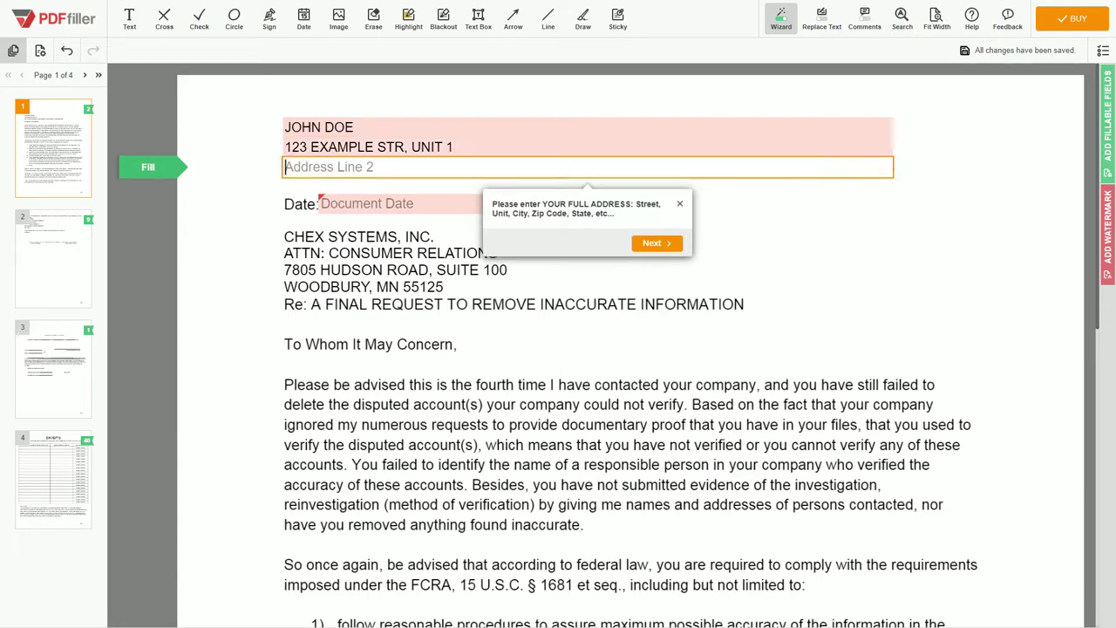
type("NEW YORK, N")
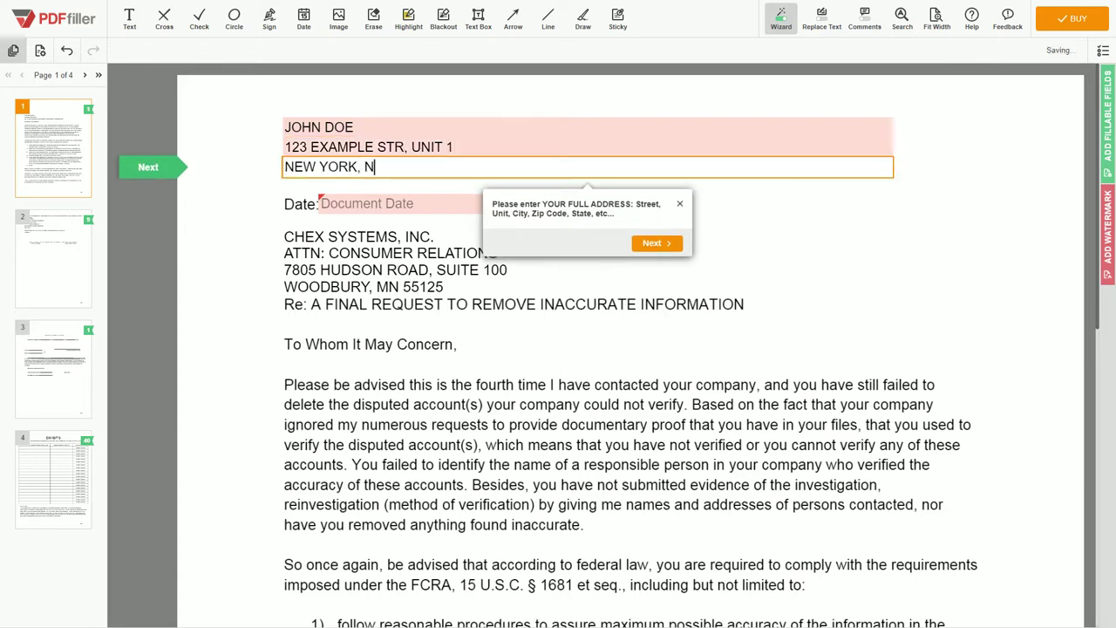
type("Y 123456")
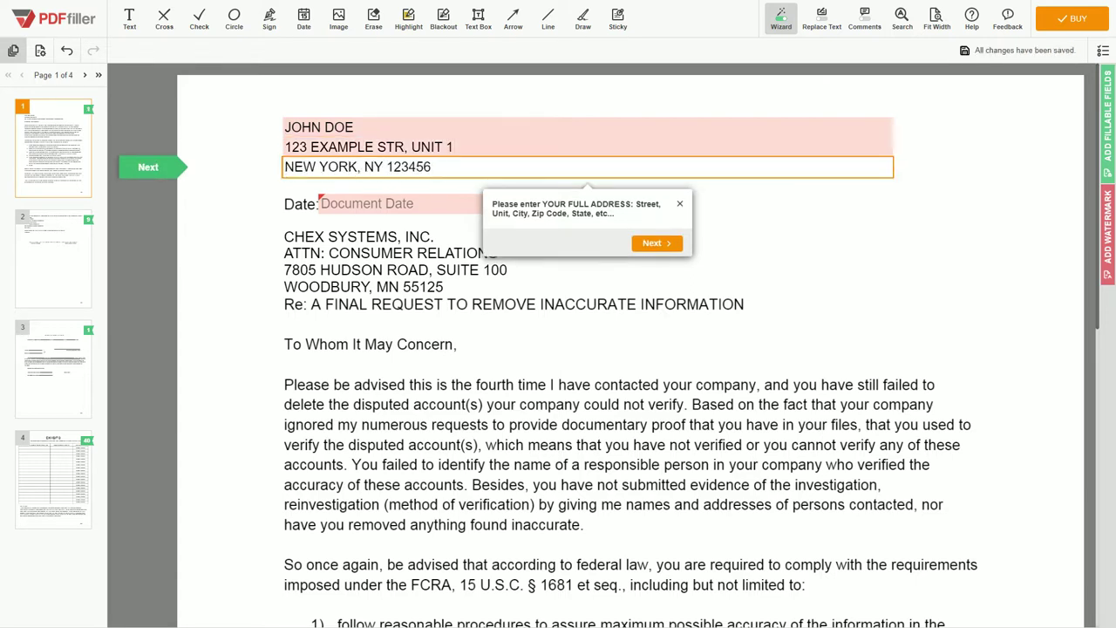
key("Tab")
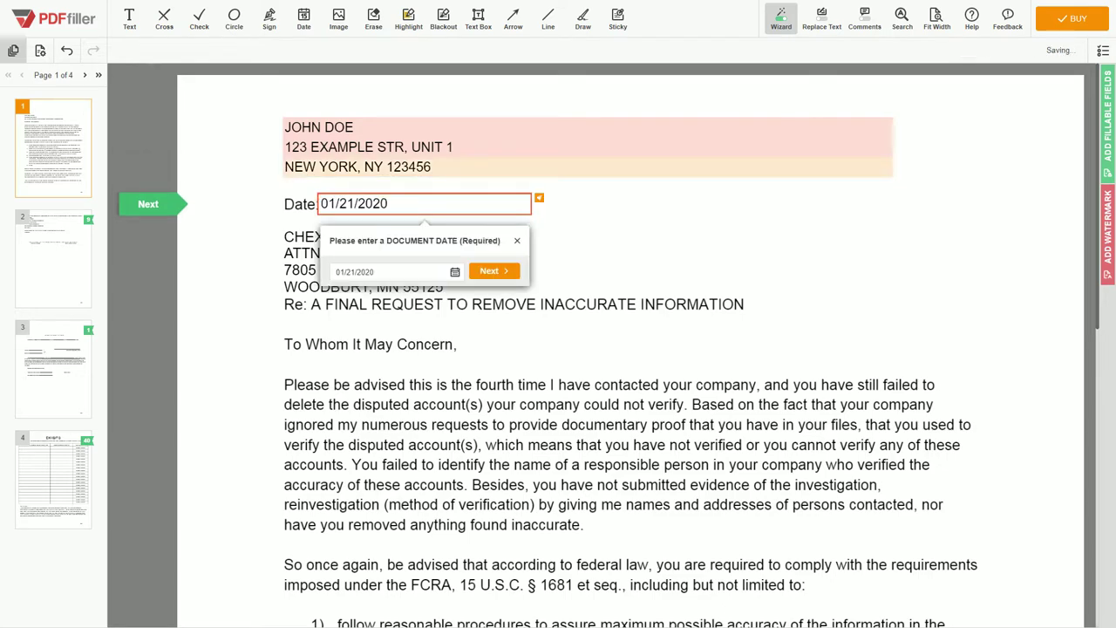
On page two, enter the name JOHN DOE and social security number 123-45-678
scroll(602, 349, "down", 5)
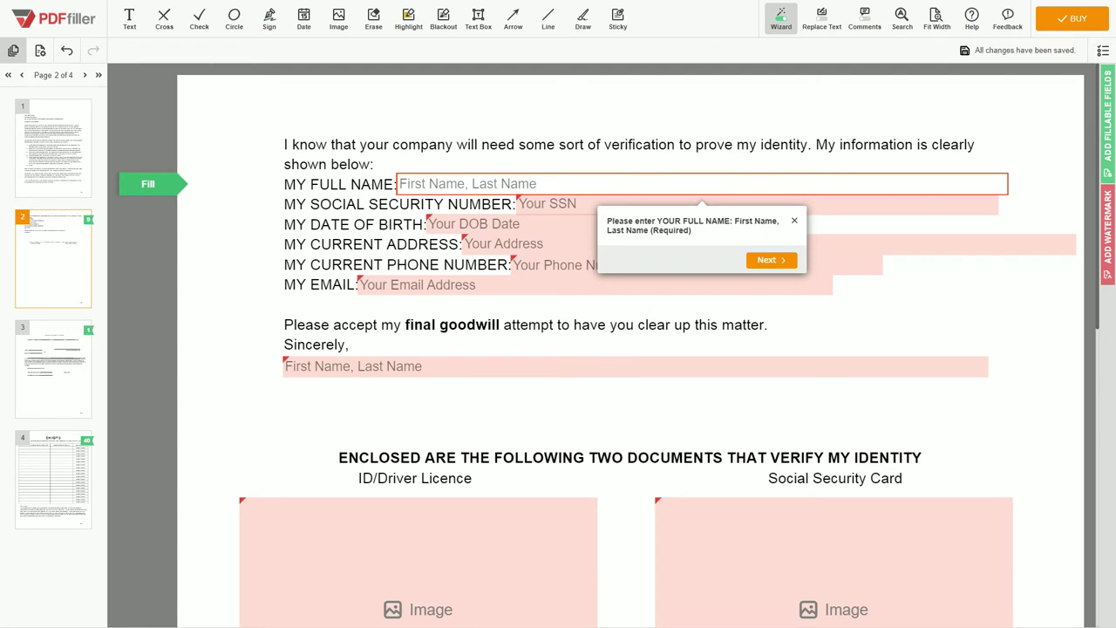
type("JOHN DOE")
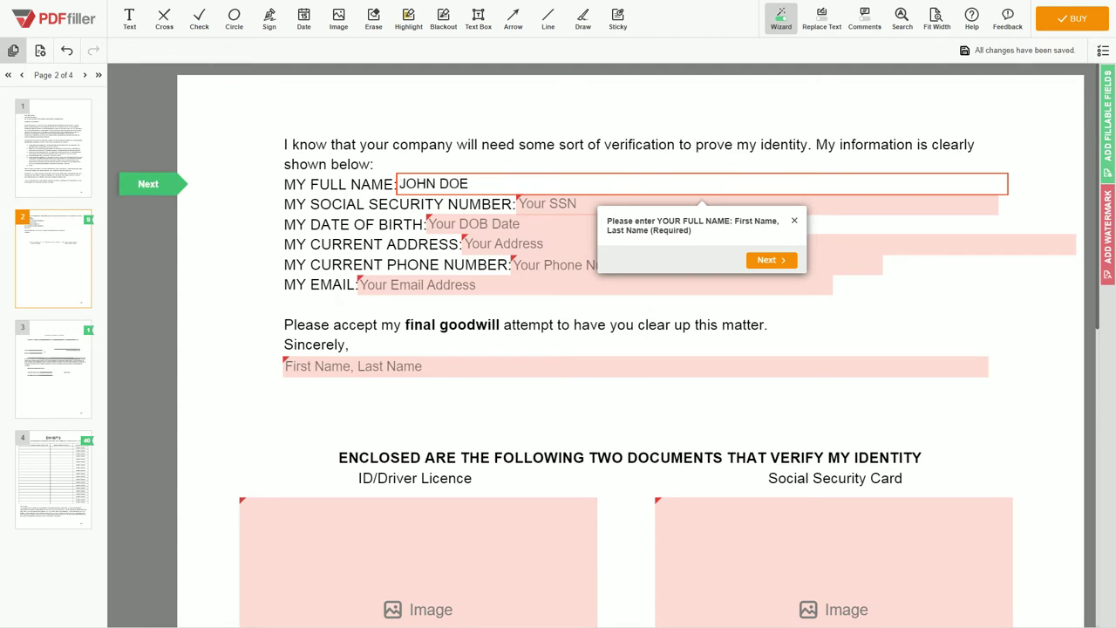
key("Tab")
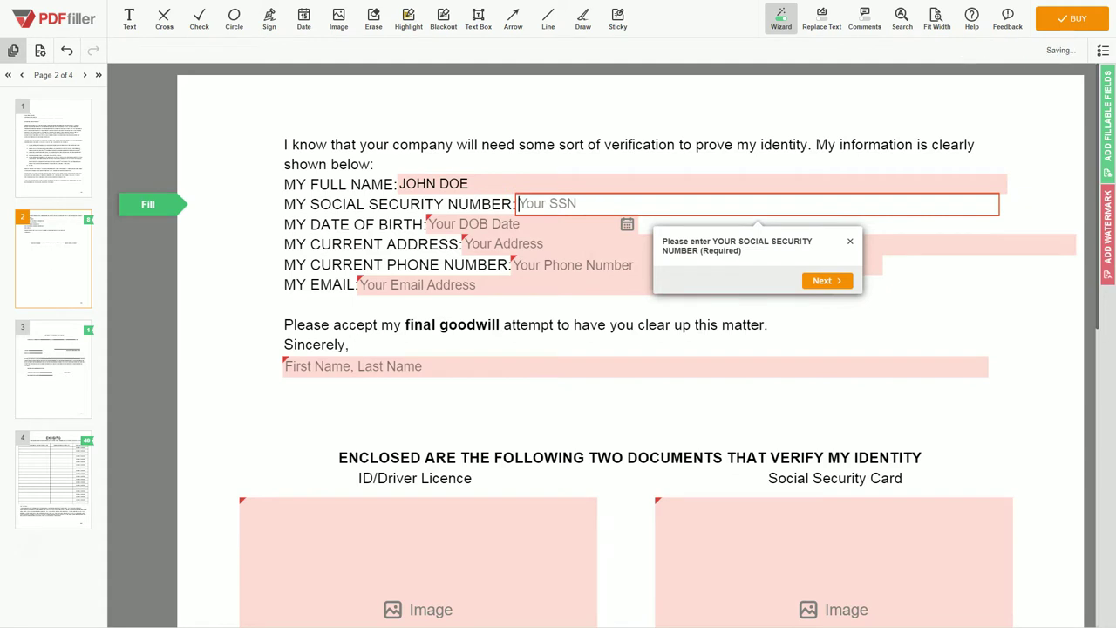
type("123-45-6")
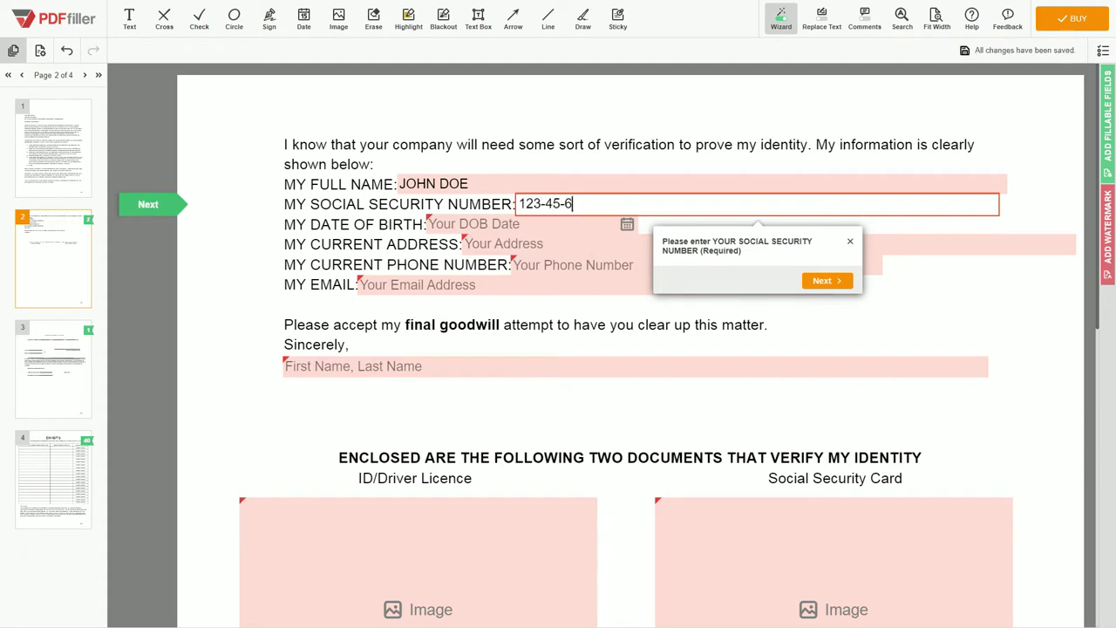
type("789")
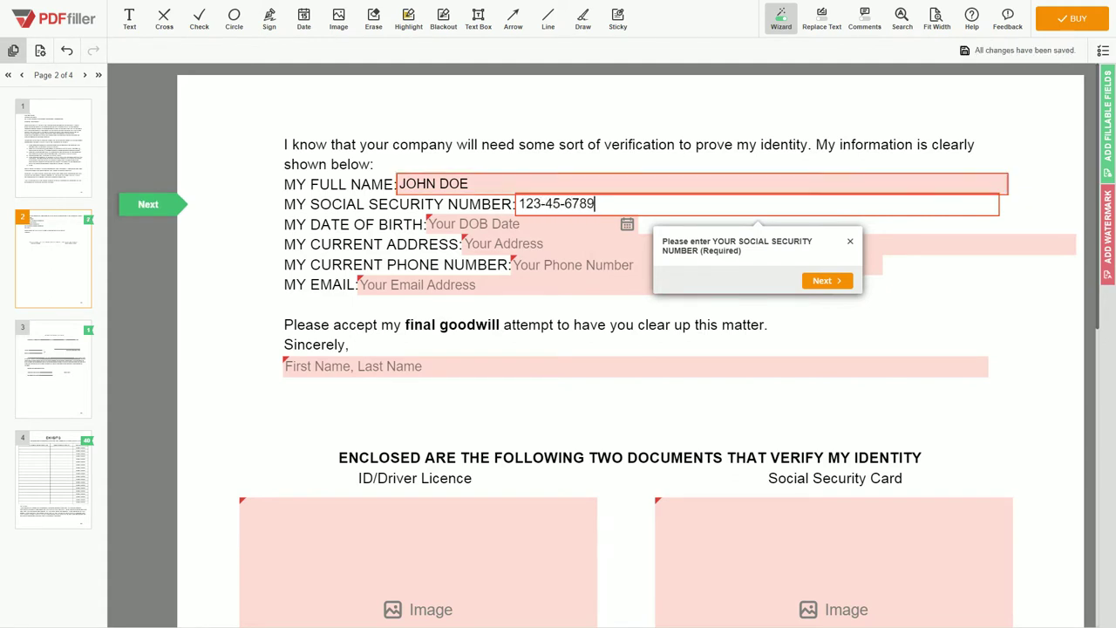
key("Tab")
Set the date of birth to October 30, 1975
type("01/21/2020")
left_click(560, 332)
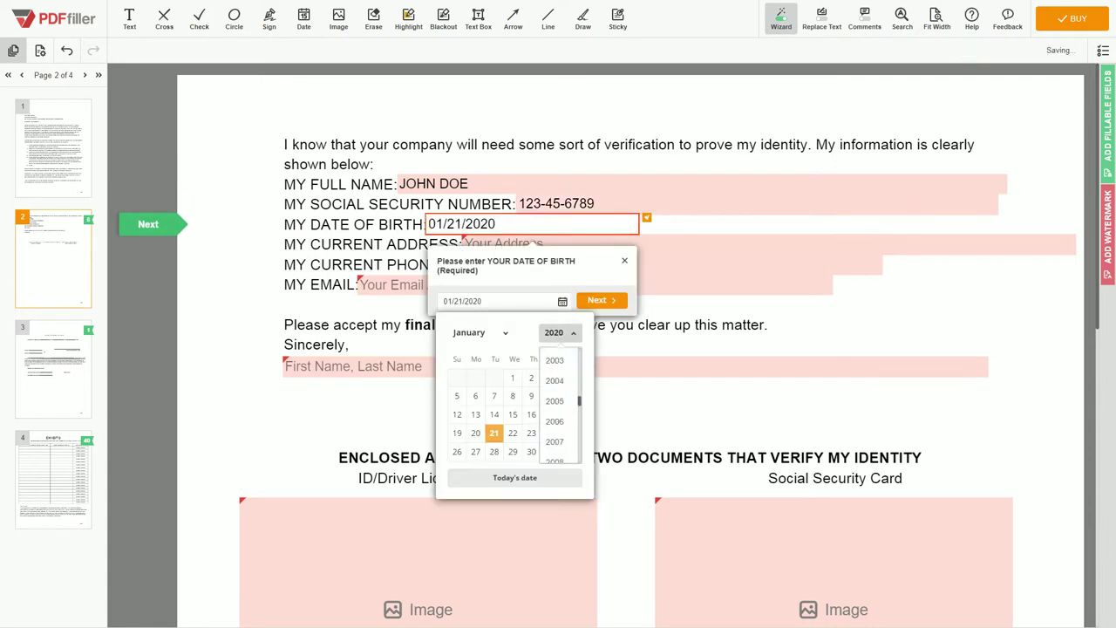
scroll(559, 405, "up", 5)
scroll(558, 405, "up", 5)
scroll(559, 406, "up", 5)
left_click(554, 430)
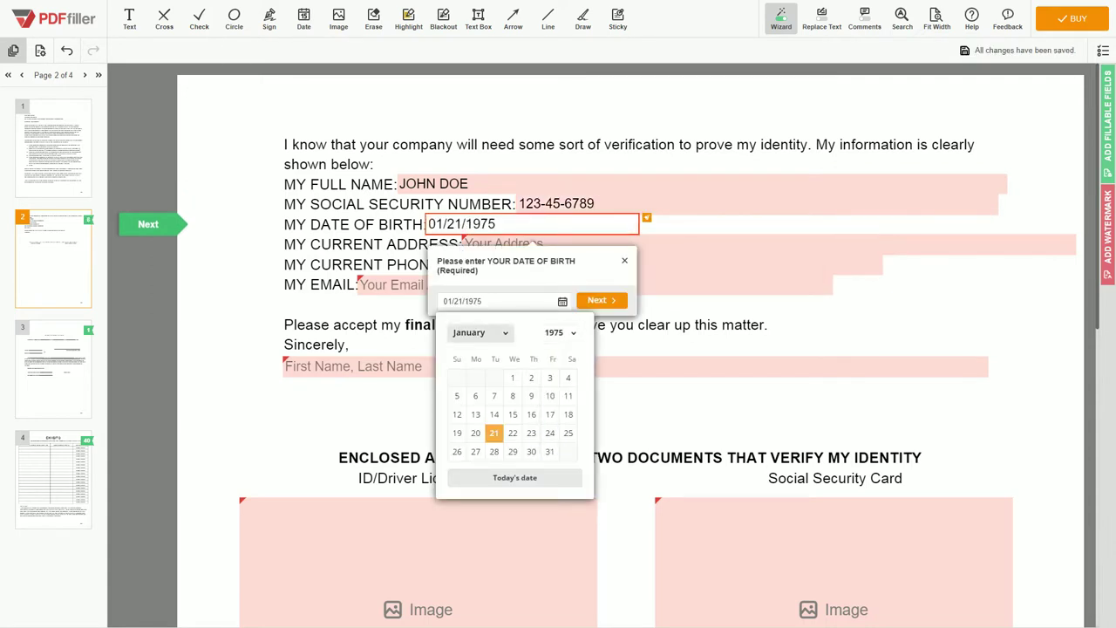
left_click(480, 332)
left_click(471, 406)
left_click(531, 451)
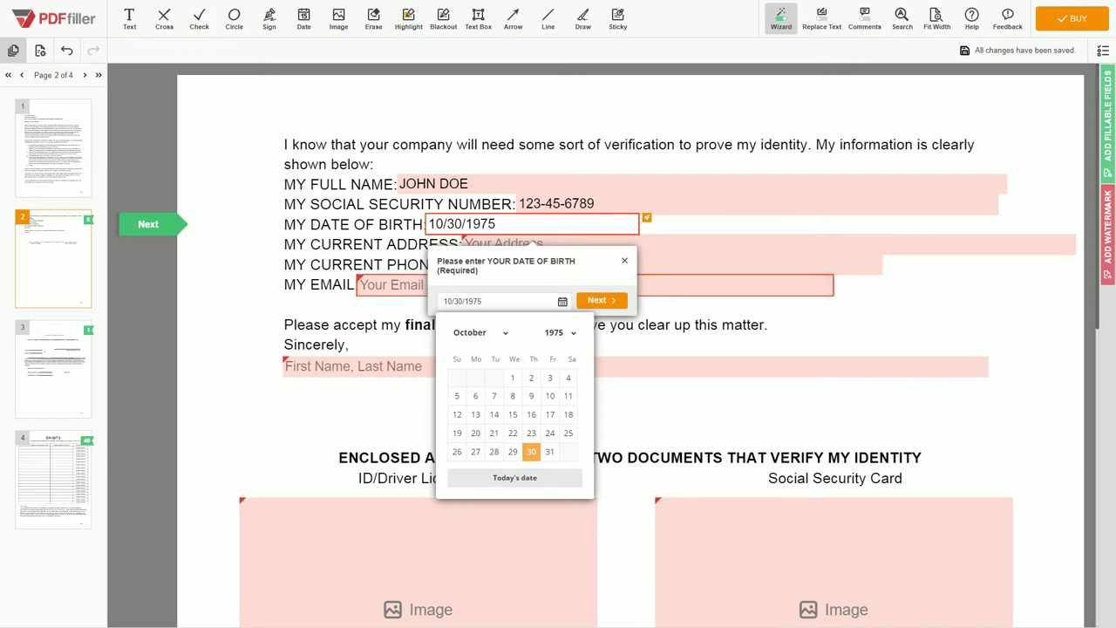
Enter the current address '123 EXAMPLE STR, UNIT 1, NEW YORK, NY 123456'
key("Tab")
type("123 EXAM")
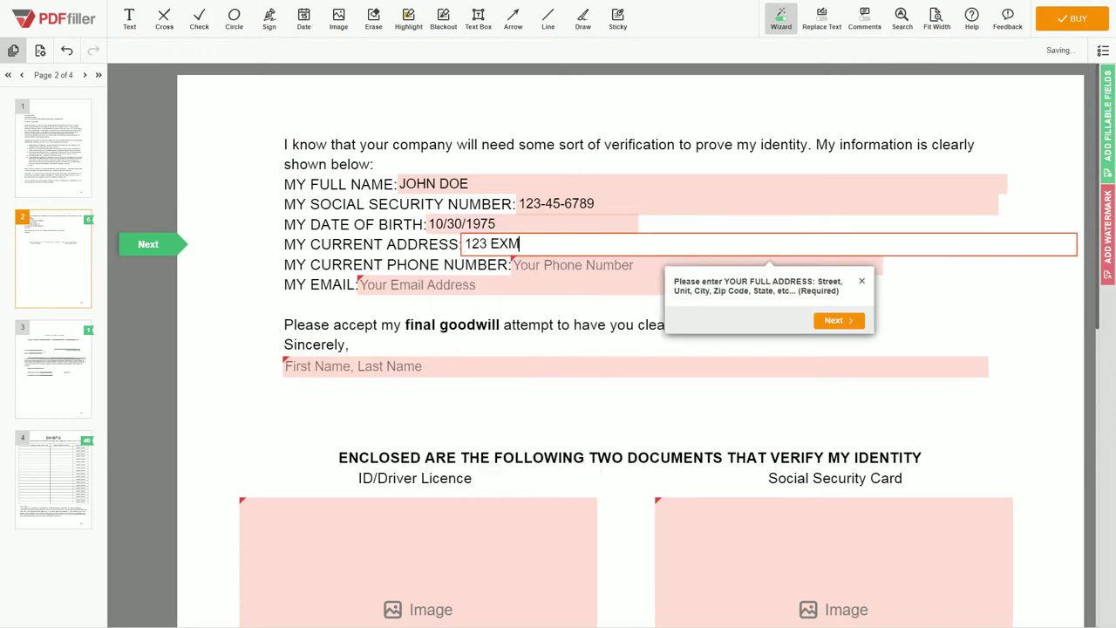
type("PLE STR, UNIT 1")
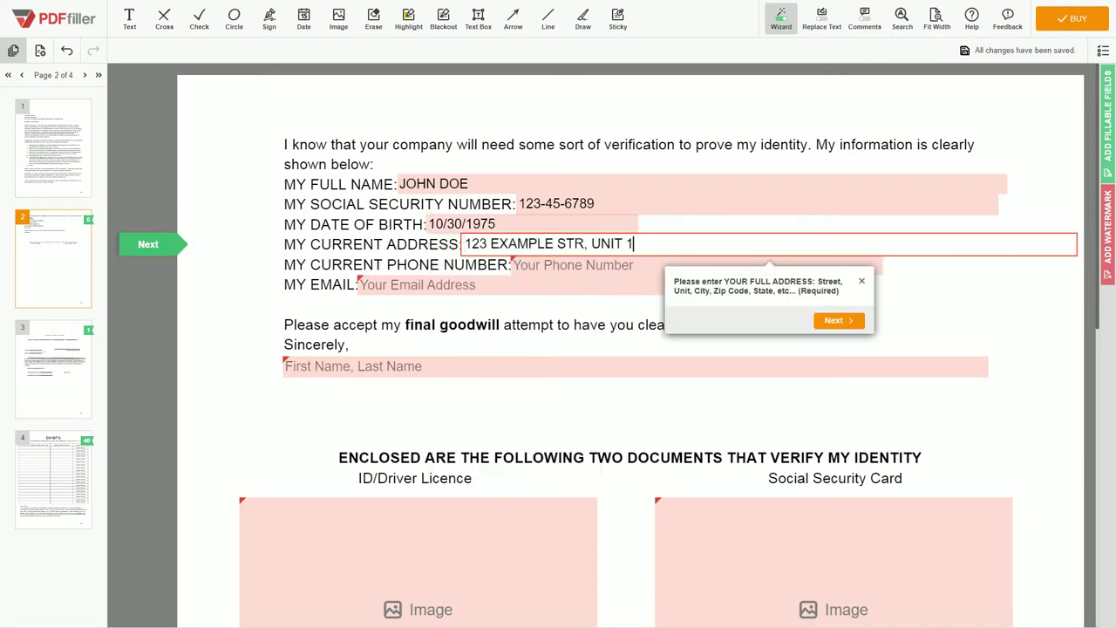
type(", NEW YORK, NY 123456")
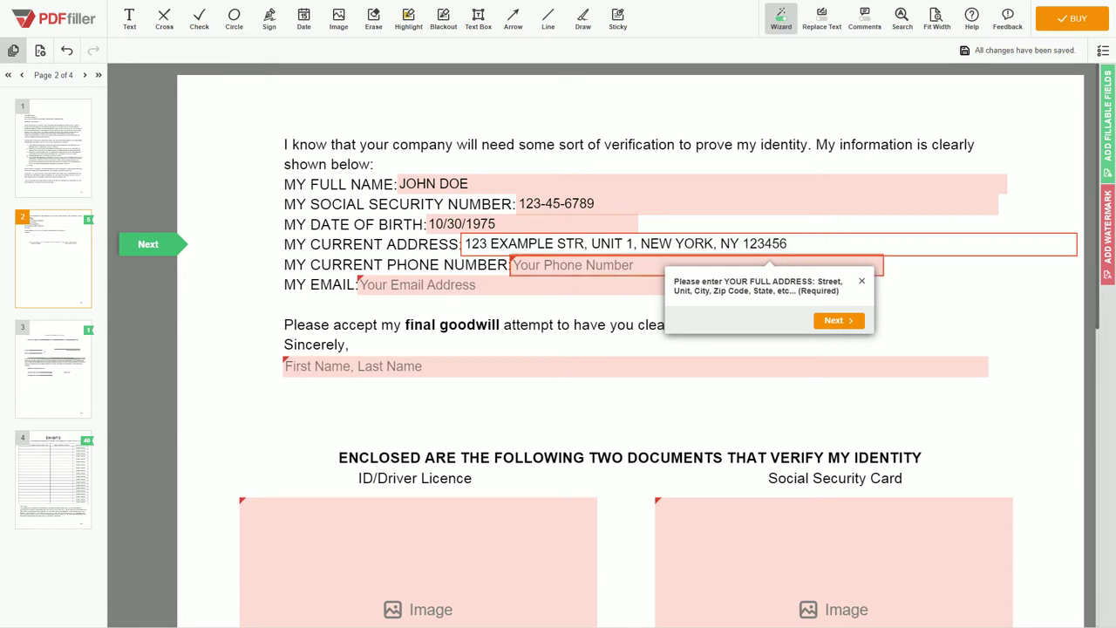
key("Tab")
Enter the phone number, email address and closing name JOHN DOE under Sincerely
type("123-45")
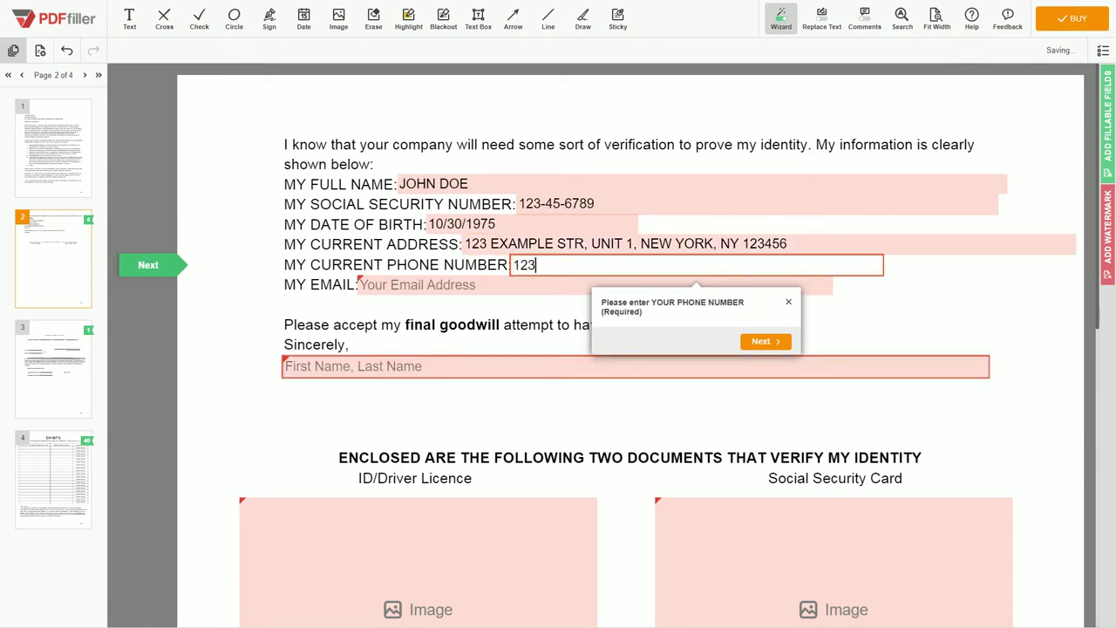
type("6-7890")
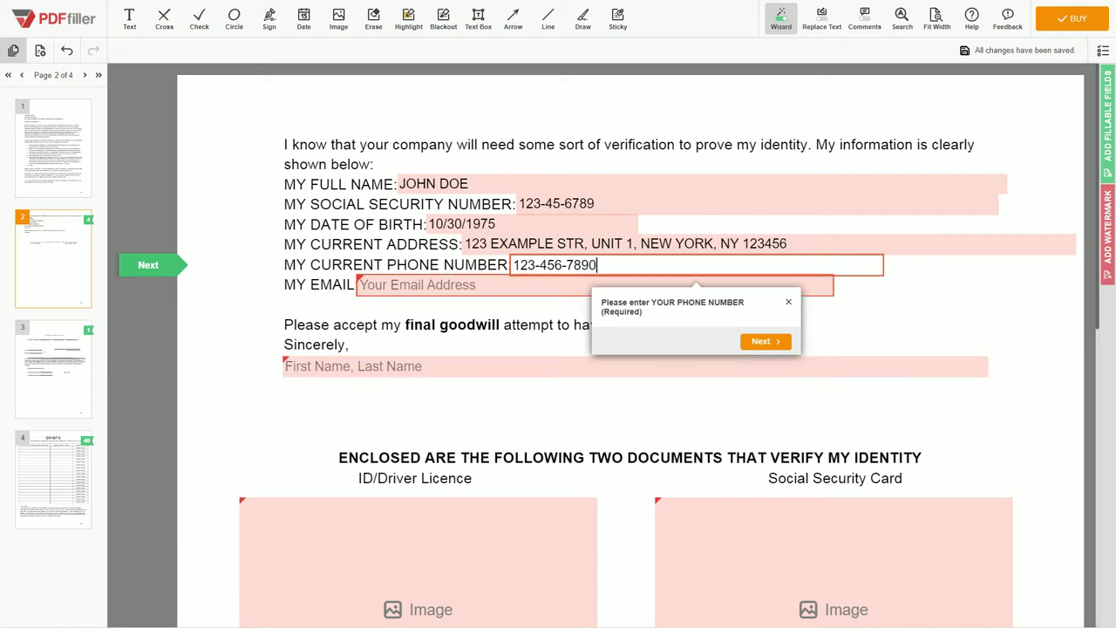
key("Tab")
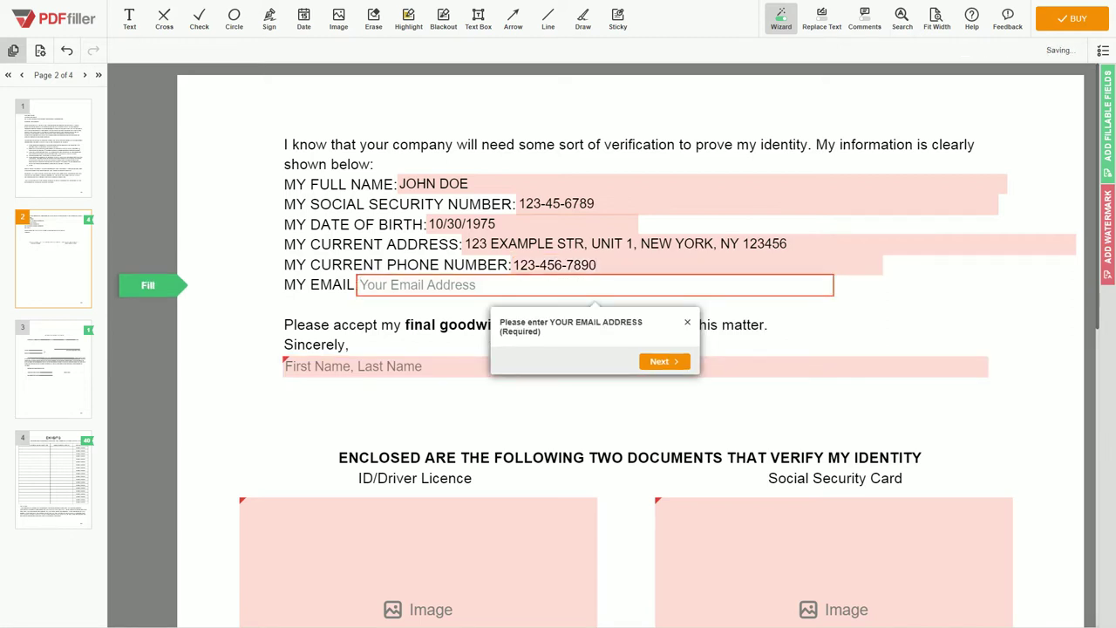
type("example@example.com")
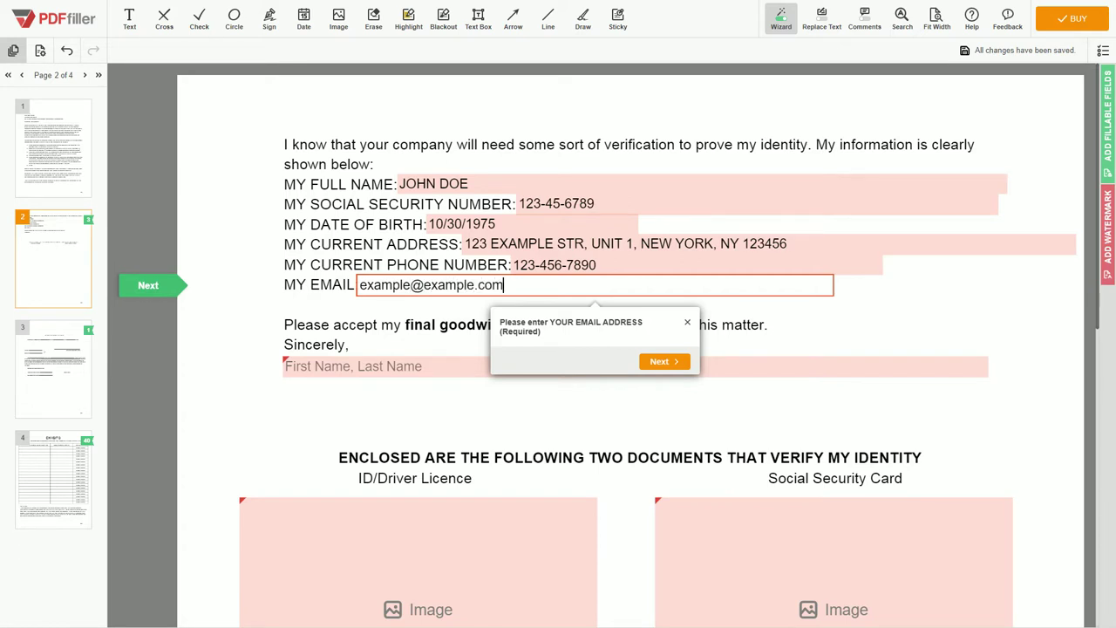
key("Tab")
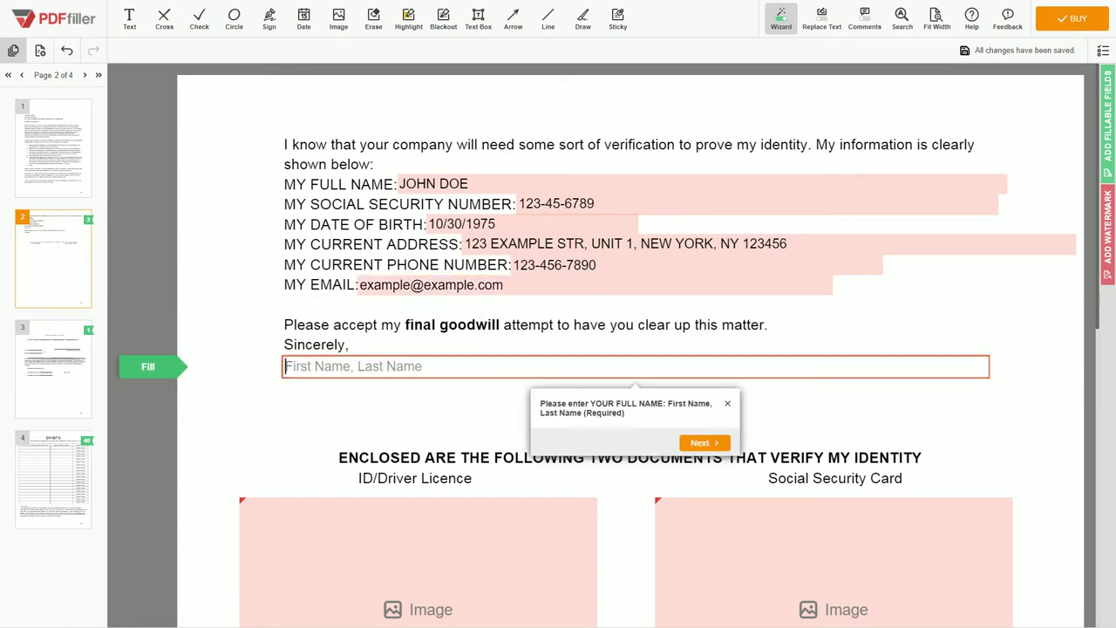
type("JOHN")
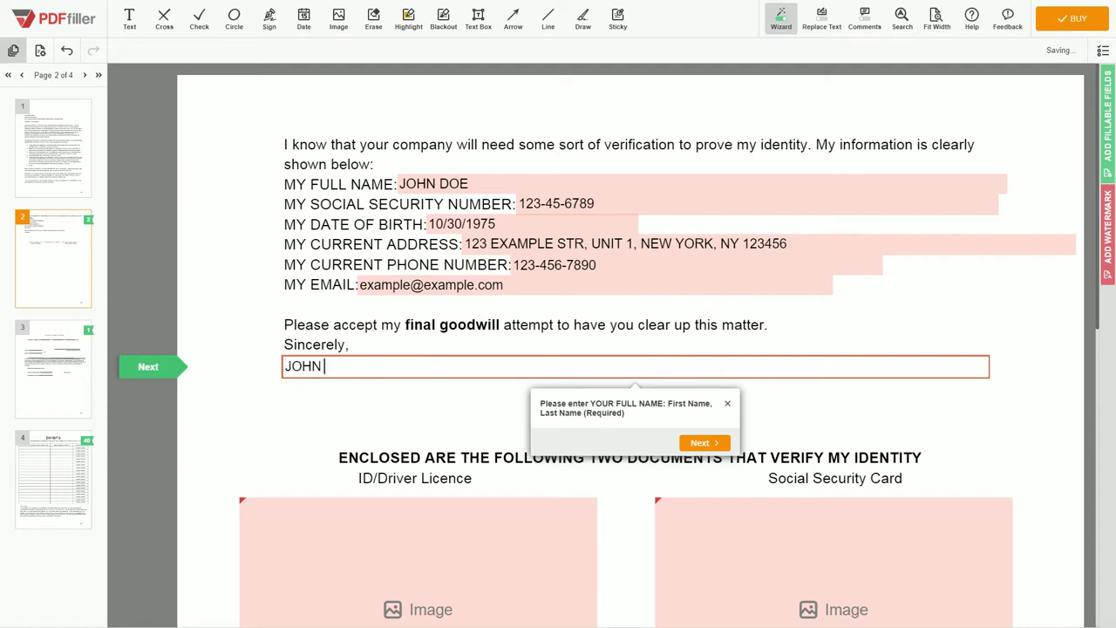
type(" DOE")
Insert the driver's licence photo into the ID field and bring up the Social Security card image choices
scroll(630, 349, "down", 2)
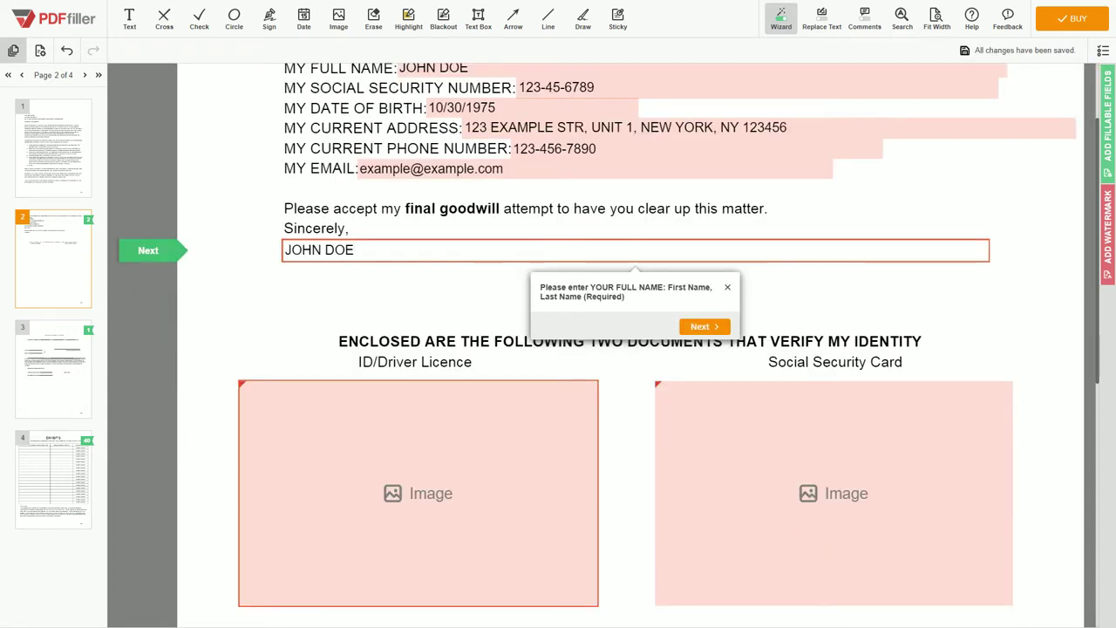
scroll(631, 349, "down", 1)
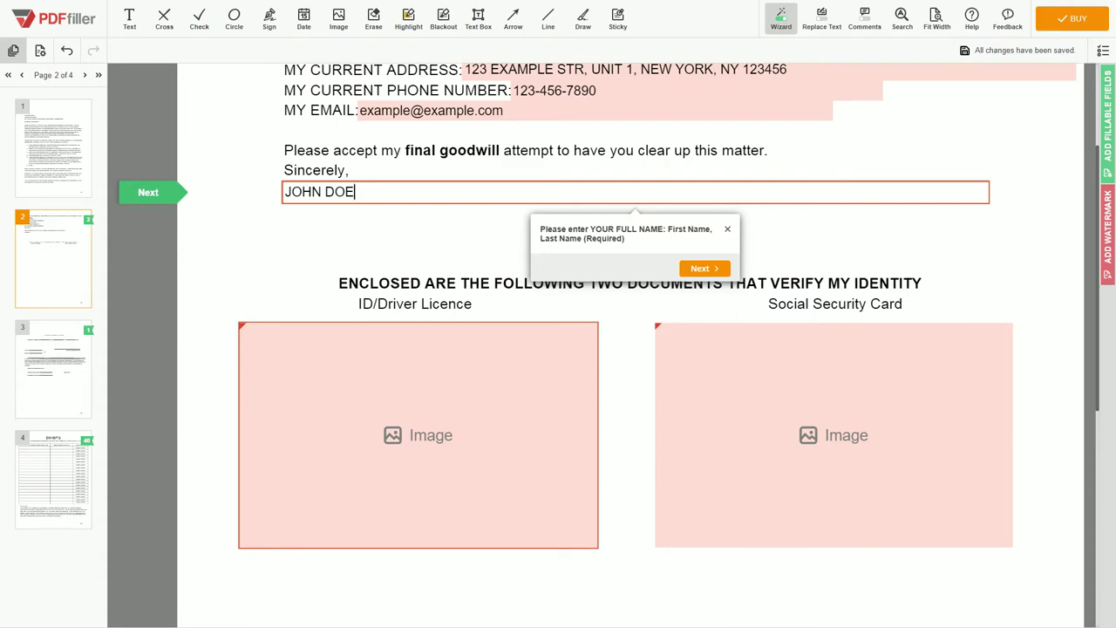
key("Tab")
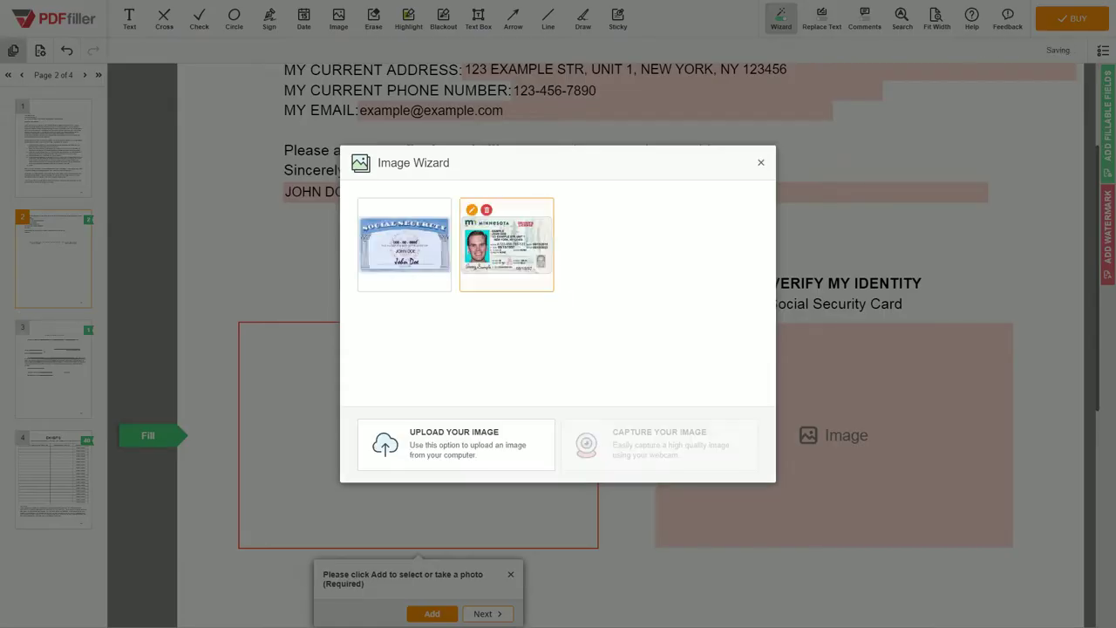
left_click(506, 244)
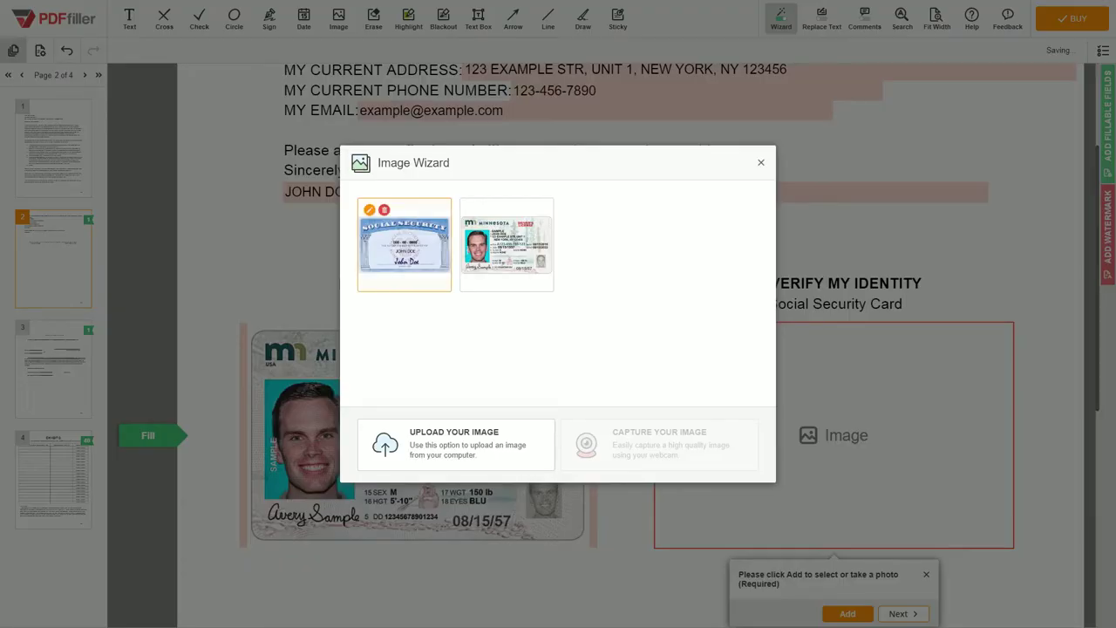
left_click(403, 244)
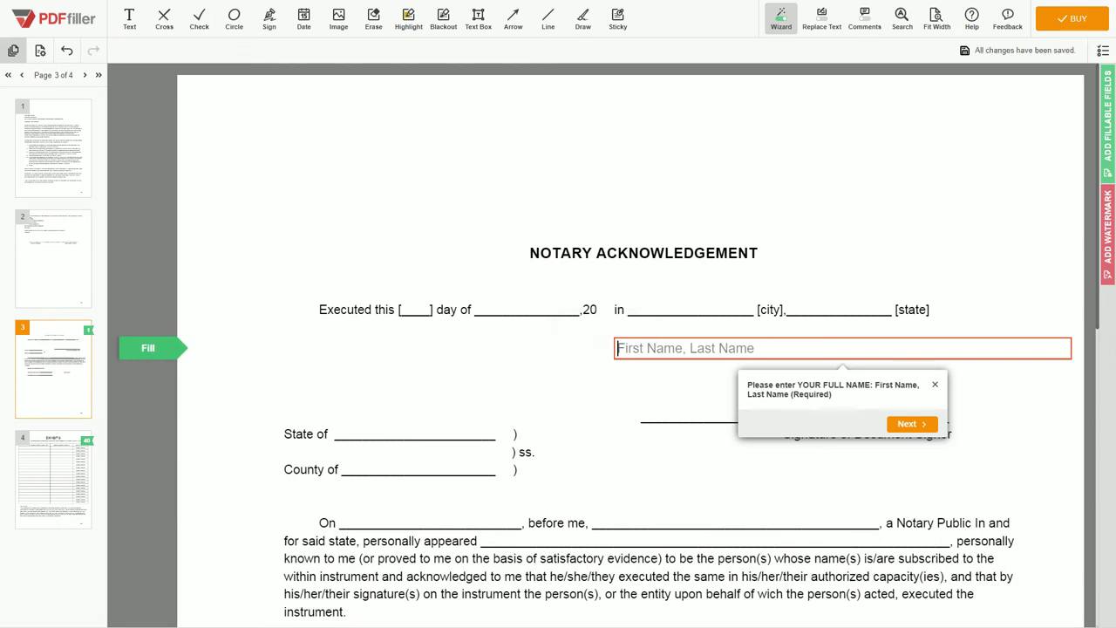
Enter JOHN DOE as the notary page's full name and continue to Exhibit D
type("JOHN D")
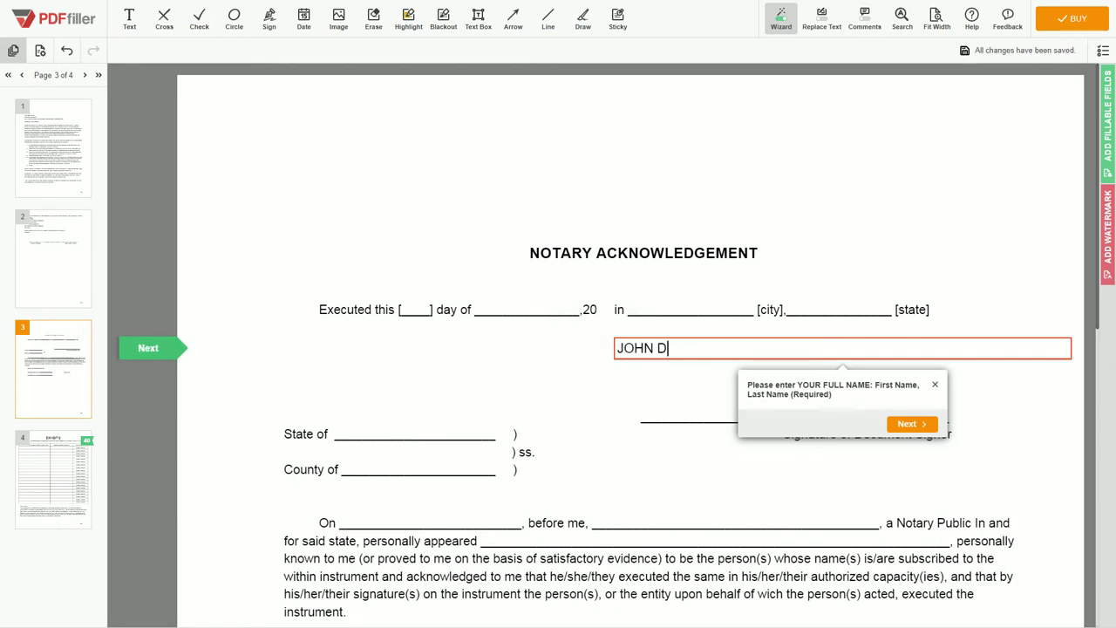
type("OE")
key("Return")
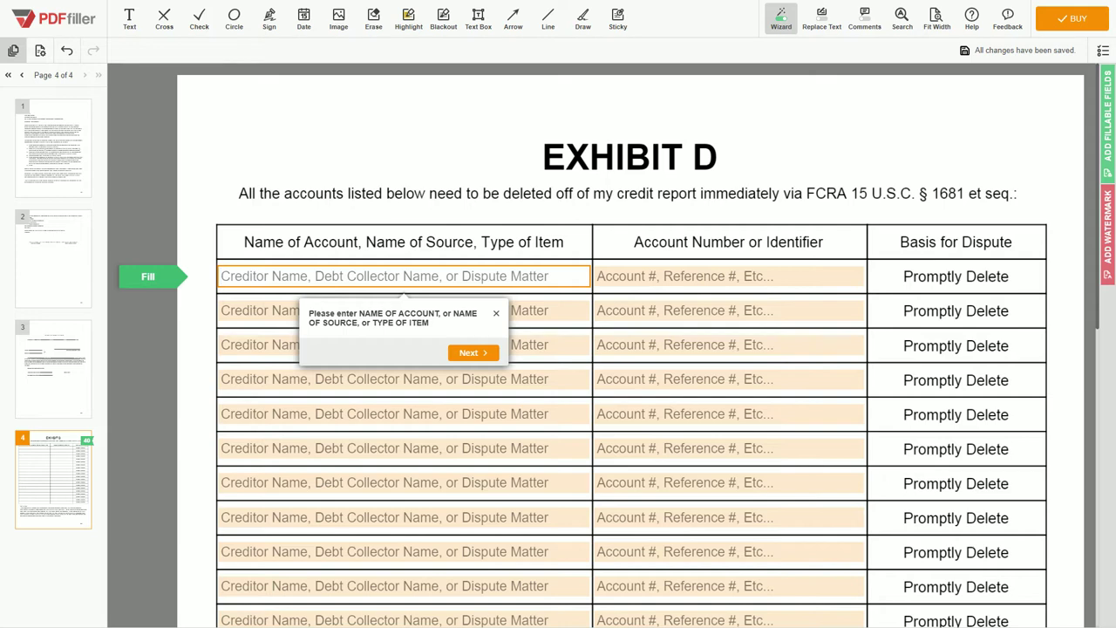
Fill Exhibit D rows 1–2 with the creditor (Account #: 123456) and debt collector (Reference #: 56789)
type("Creditor Ex")
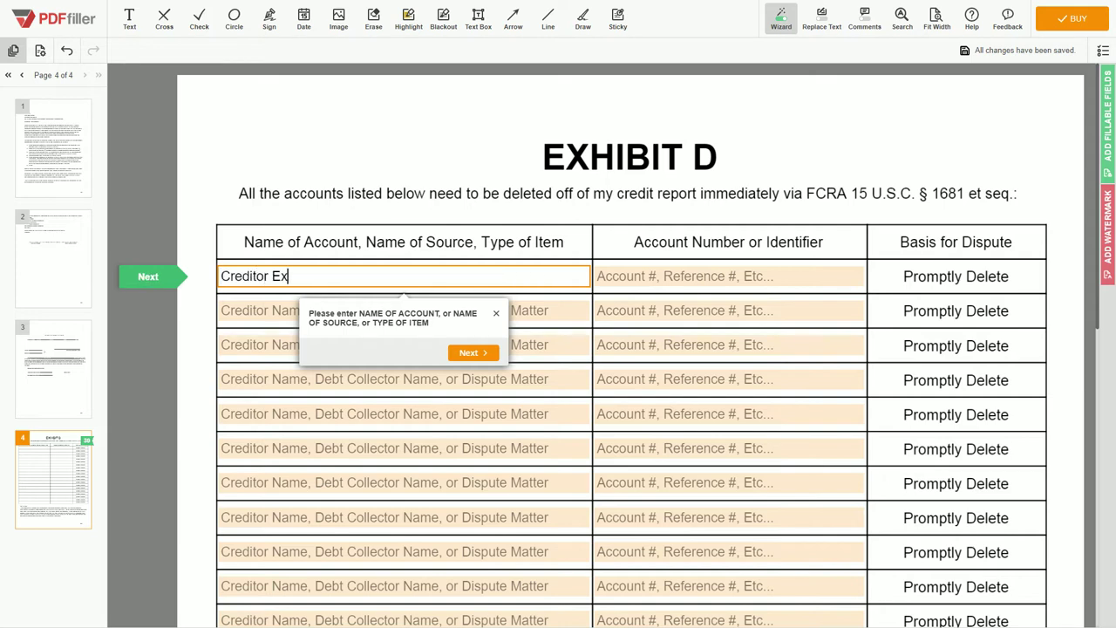
type("ample LLC")
key("Tab")
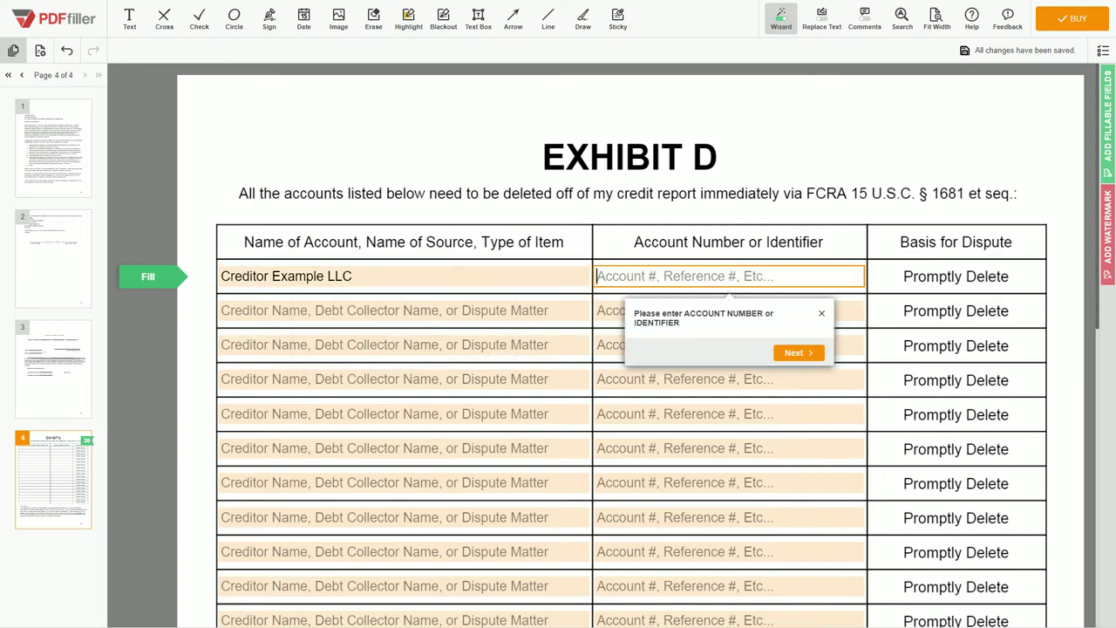
type("Account #")
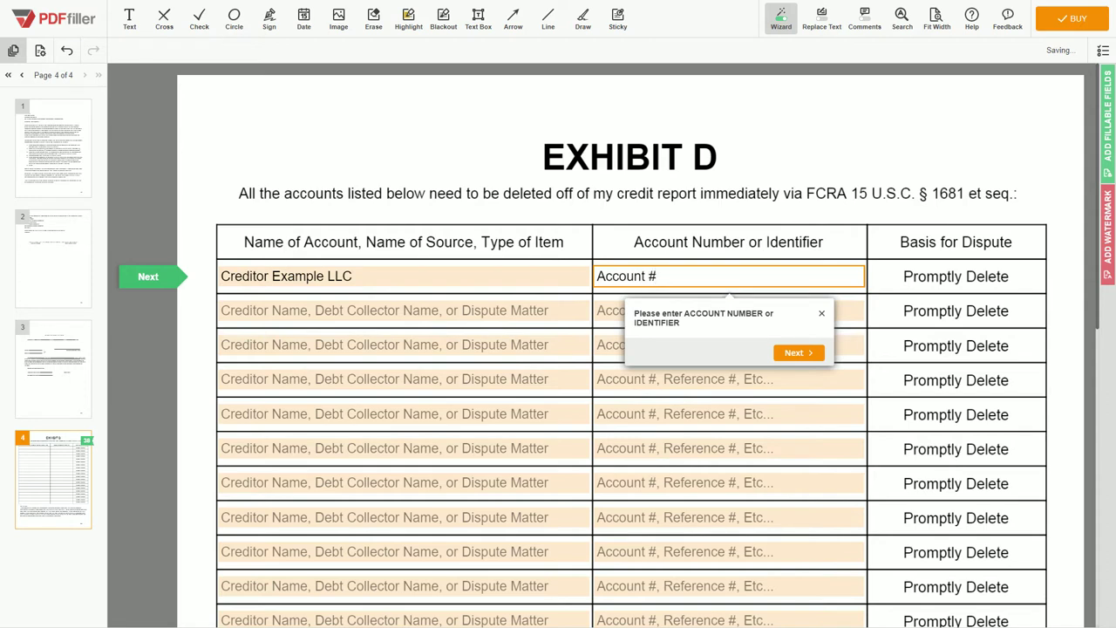
type(": 123456")
key("Tab")
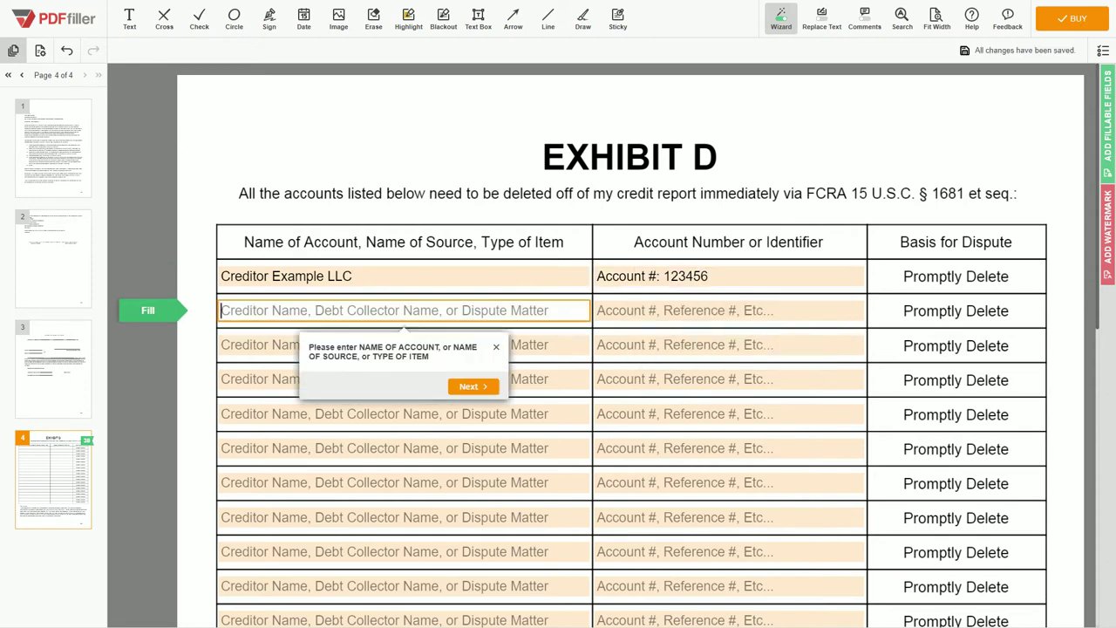
type("De")
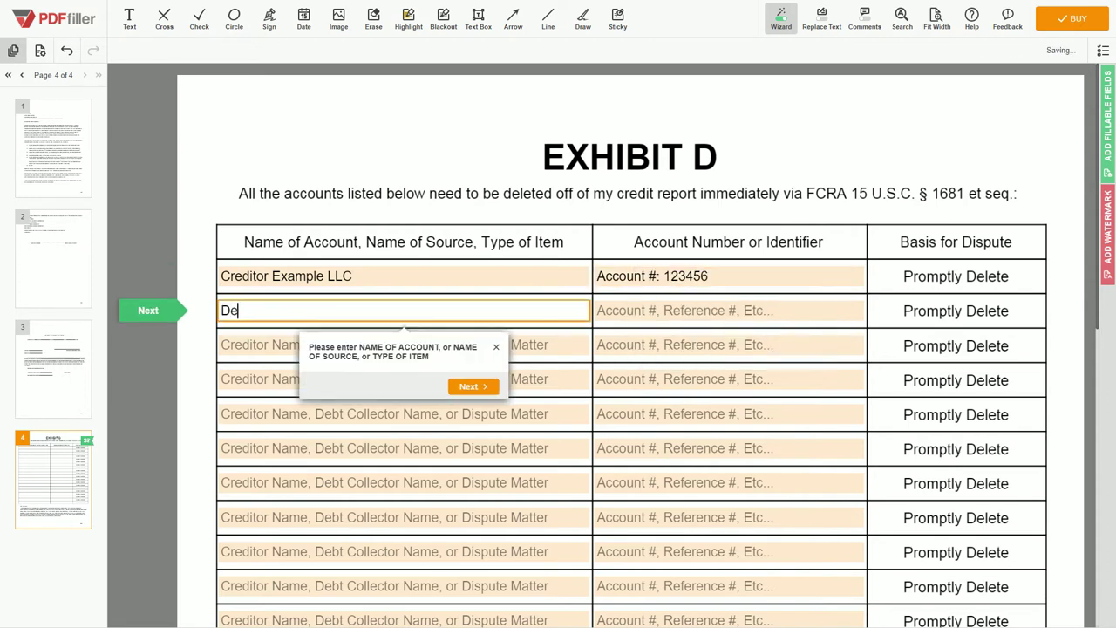
type("bt Collector Ex")
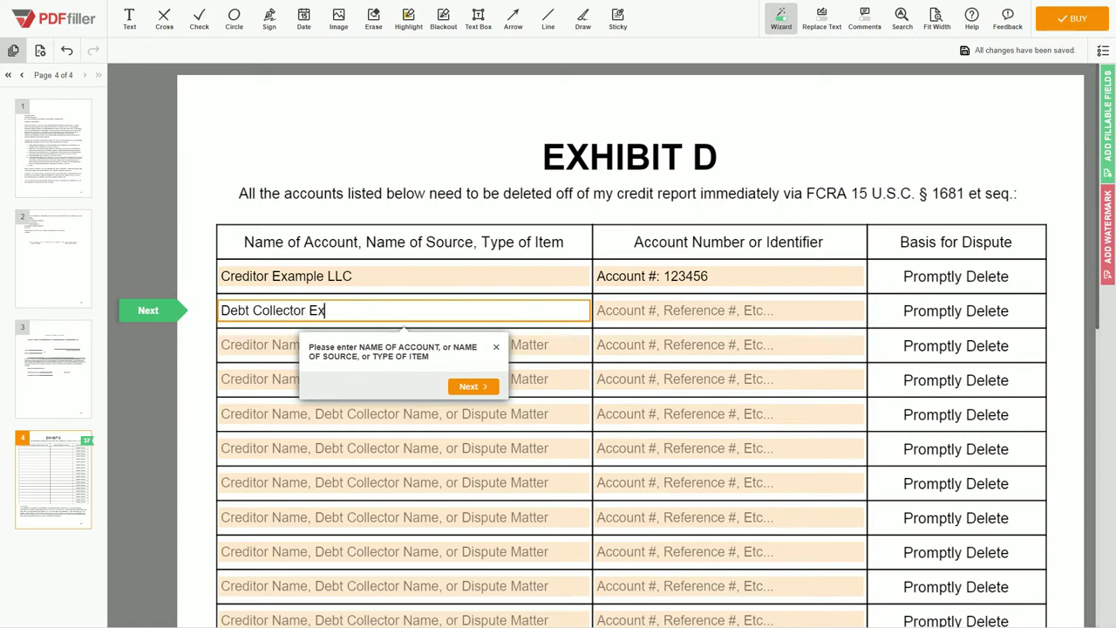
type("ample LLC")
key("Tab")
type("Ref")
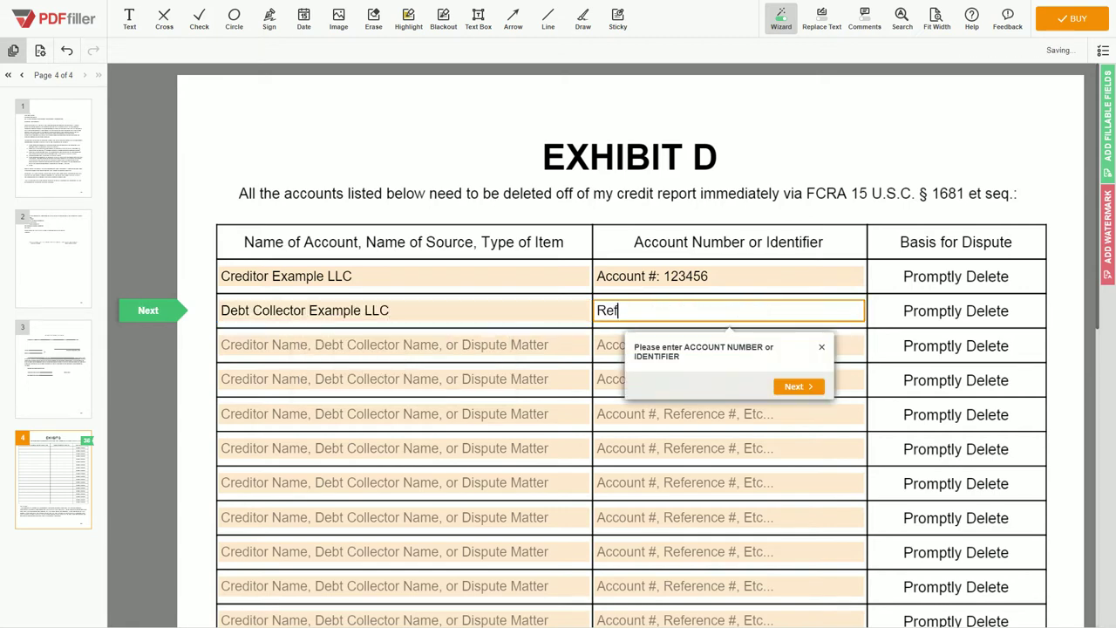
type("erence #: 567890")
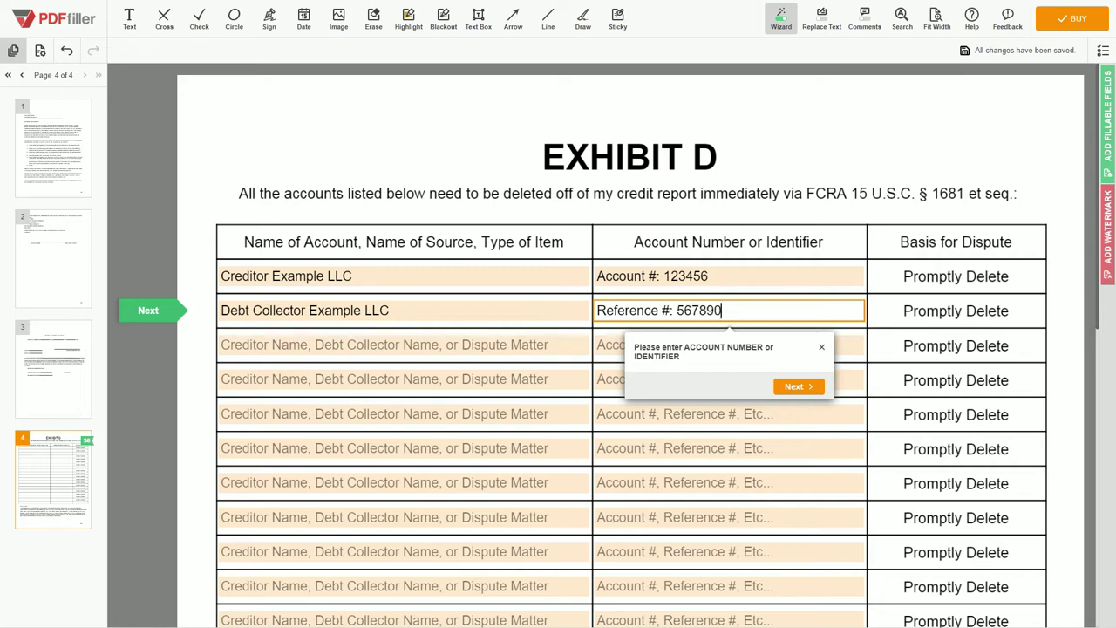
key("Tab")
Fill rows 3–4 with the Bank Example LLC inquiry of 11/01/2019 and the erroneous Miami address
type("Bank Examp")
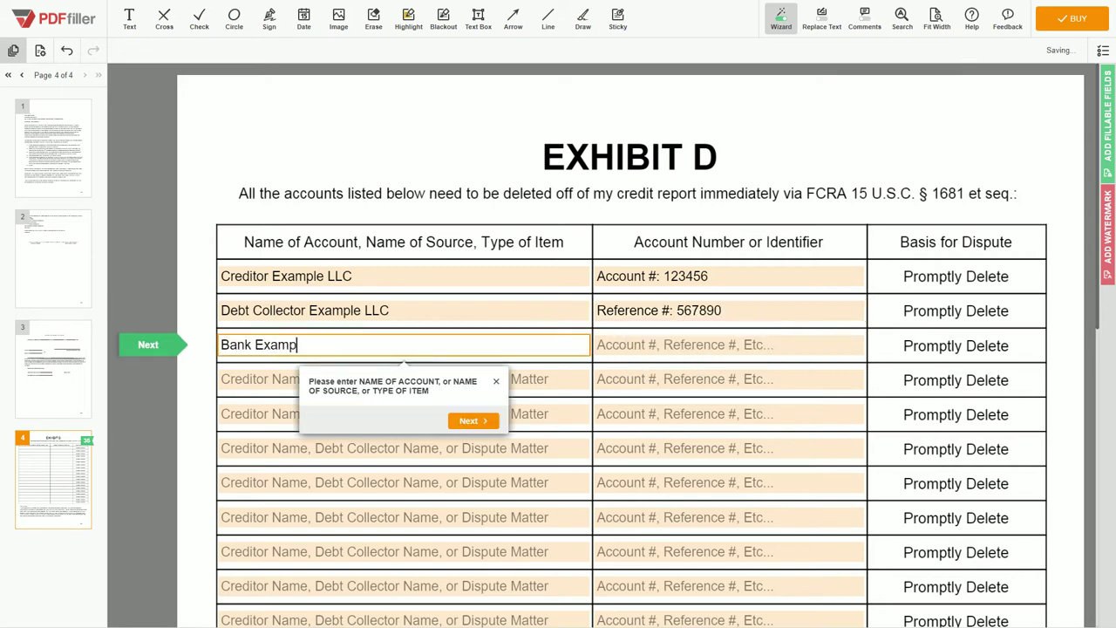
type("le LLC, Unauthorized Inquir")
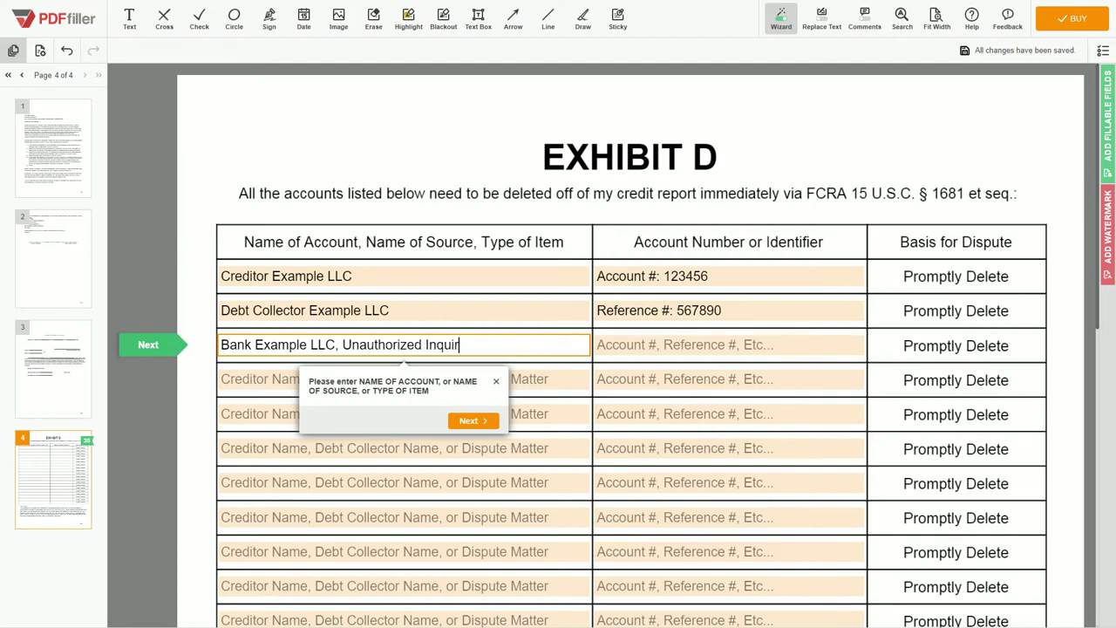
type("y")
key("Tab")
type("Date of Inqu")
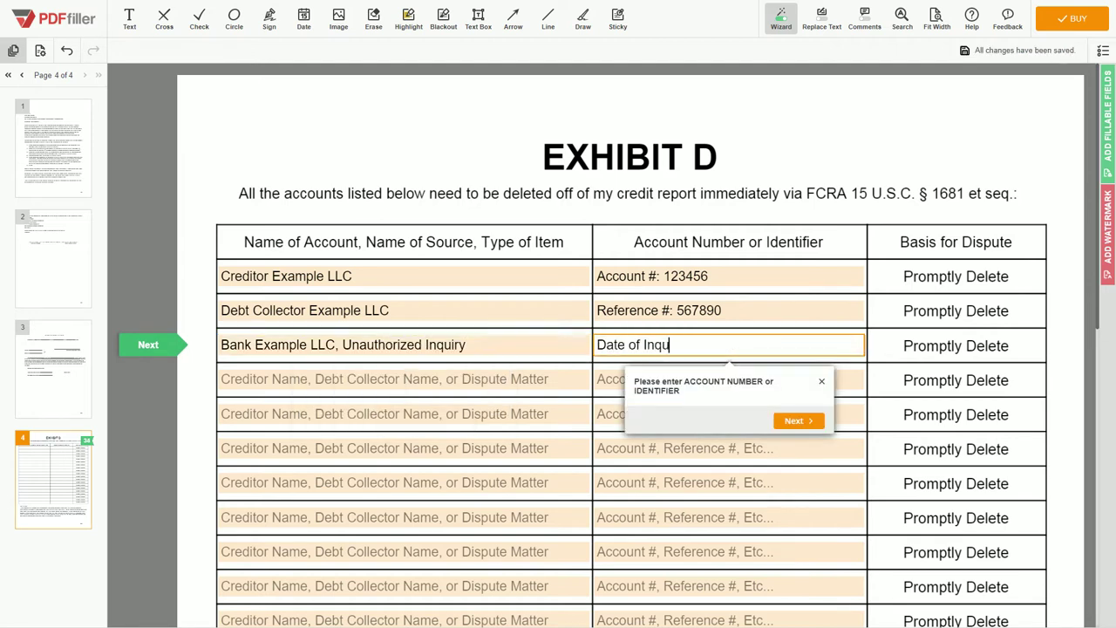
type("iry: 11/01/2019")
key("Tab")
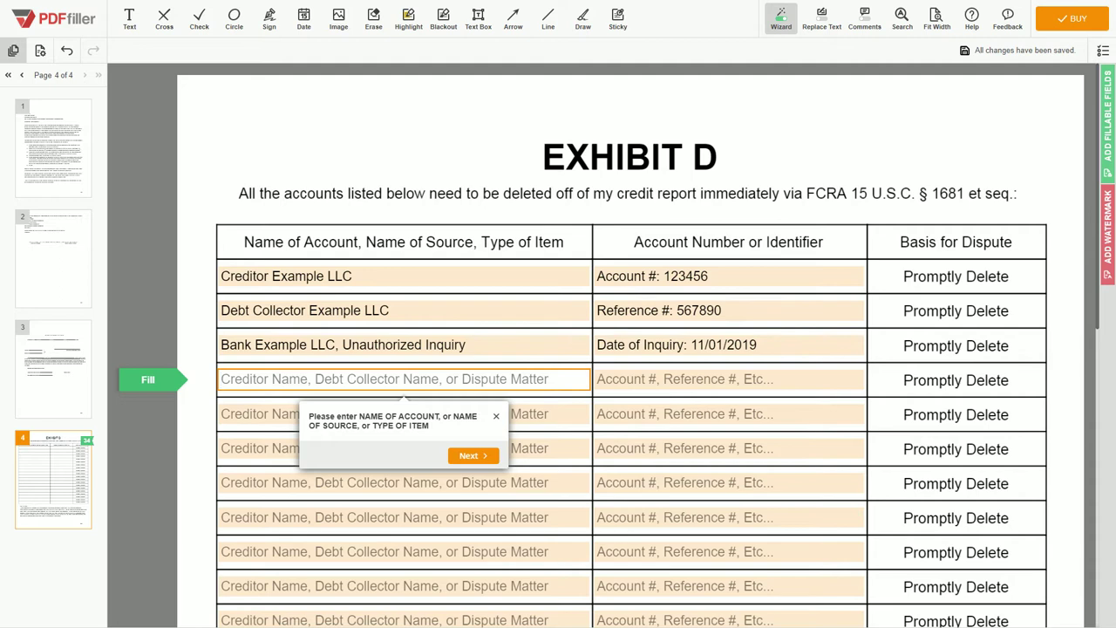
type("111 Example")
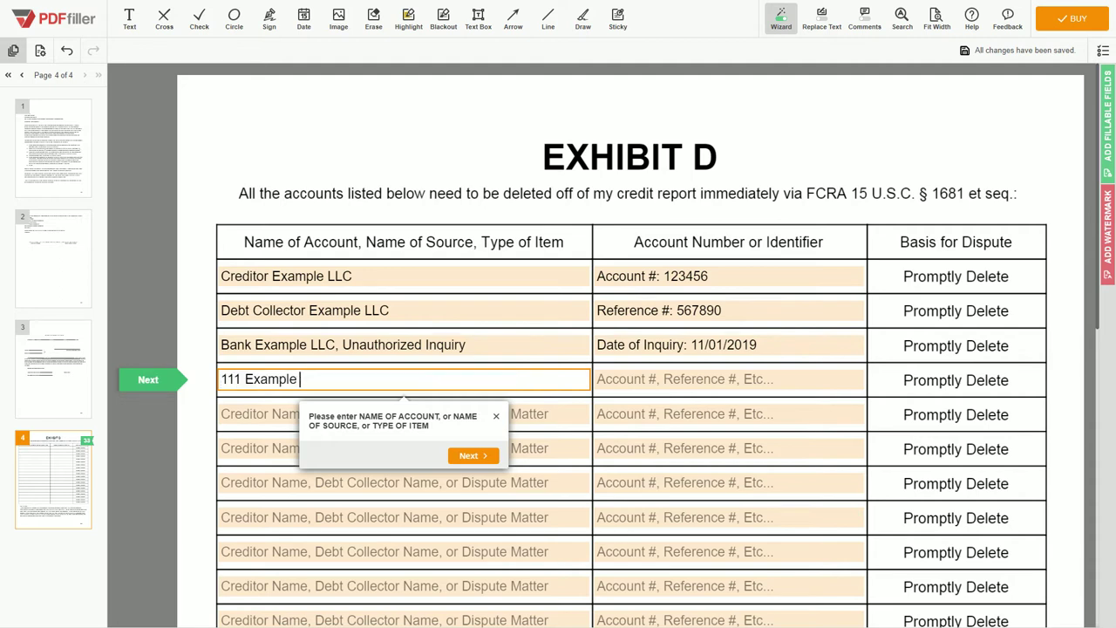
type(" Street, Apt. 2, Miami, FL 67890")
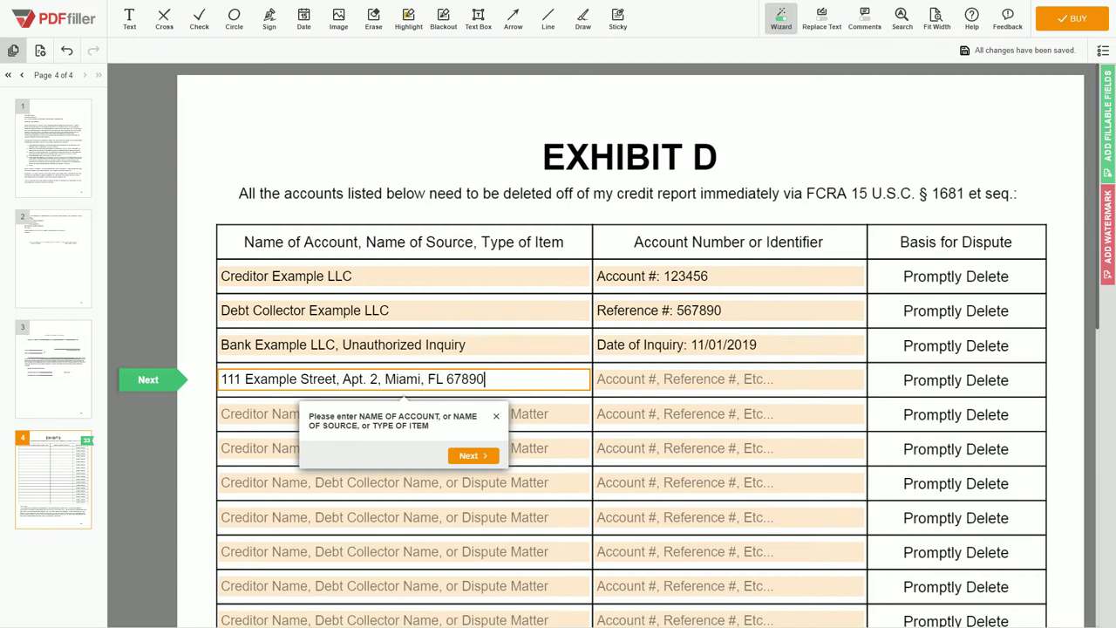
key("Tab")
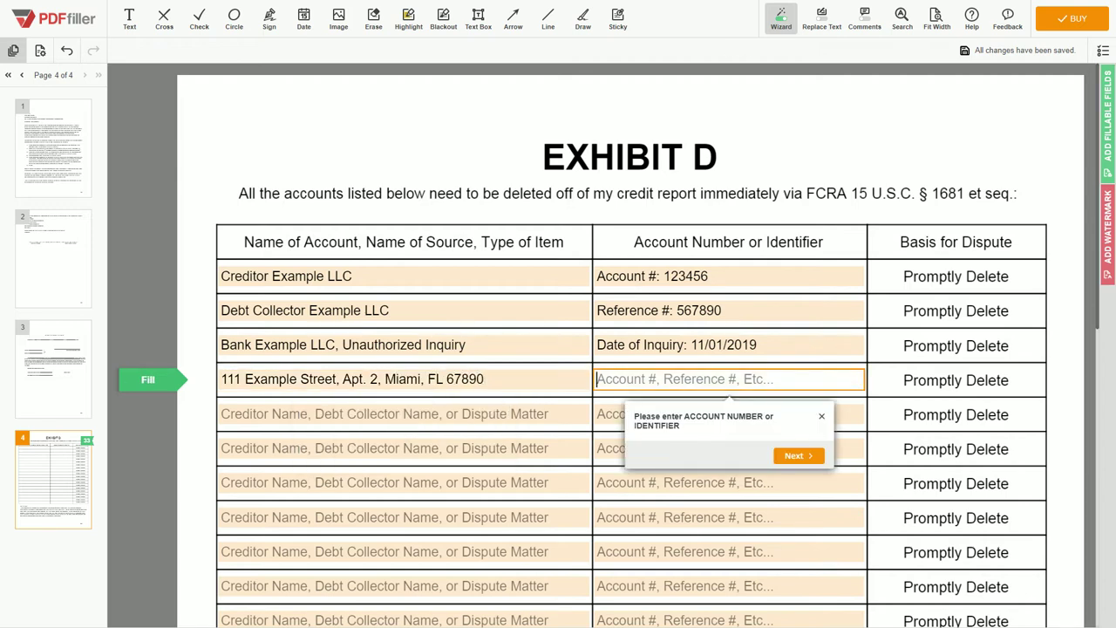
type("Errno")
type("eous Address")
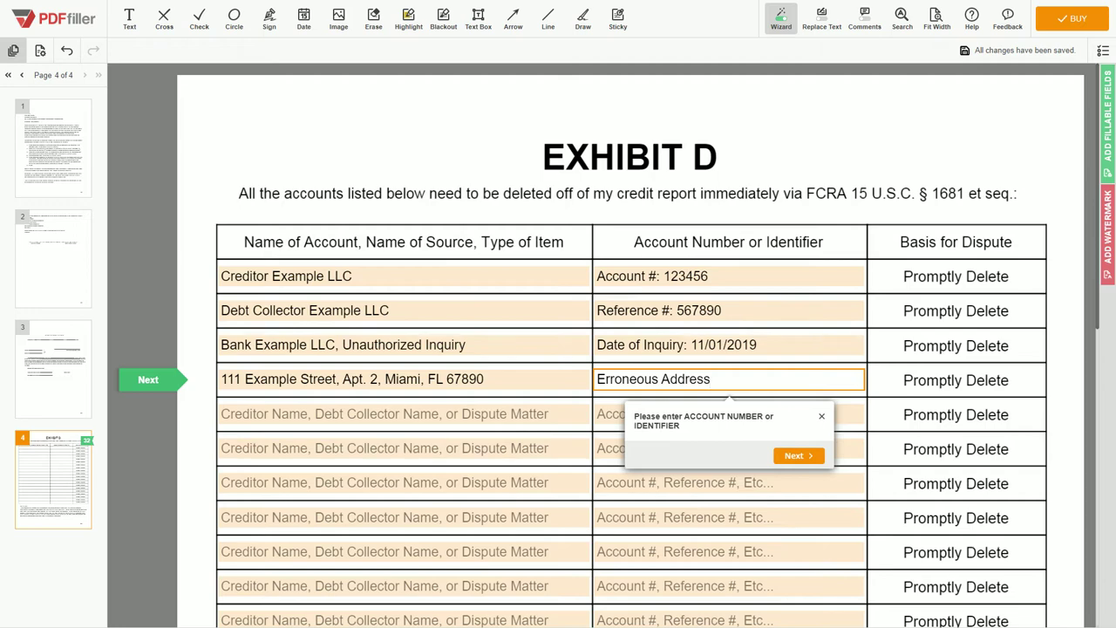
key("Escape")
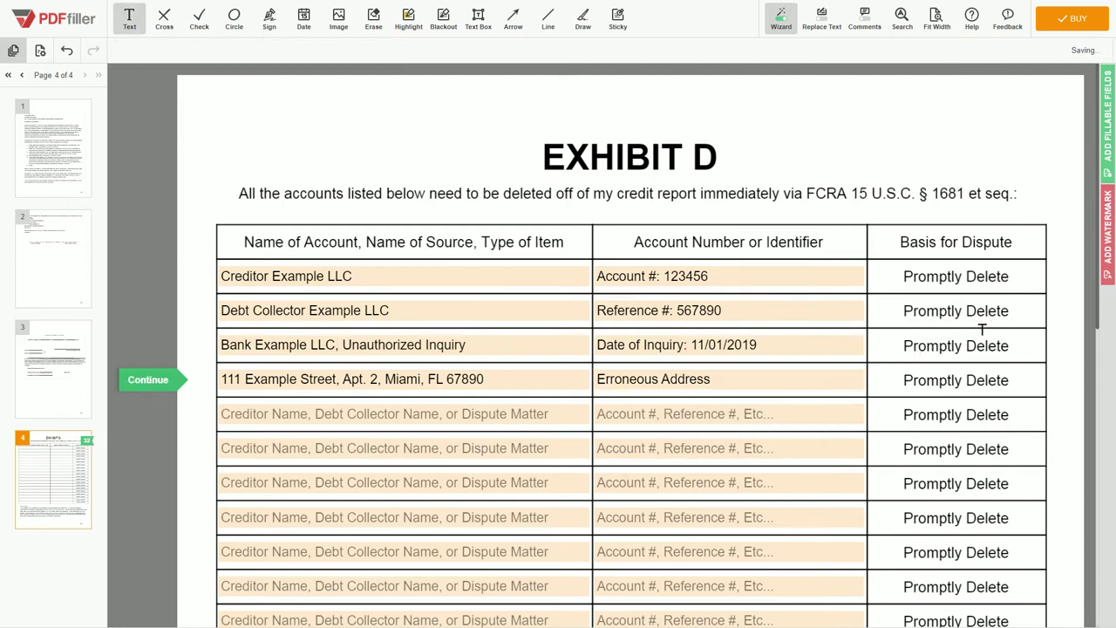
Review the filled pages from Exhibit D back to page two, then submit and confirm the form
scroll(982, 328, "down", 2)
scroll(981, 328, "down", 1)
scroll(982, 329, "down", 2)
scroll(982, 329, "down", 2)
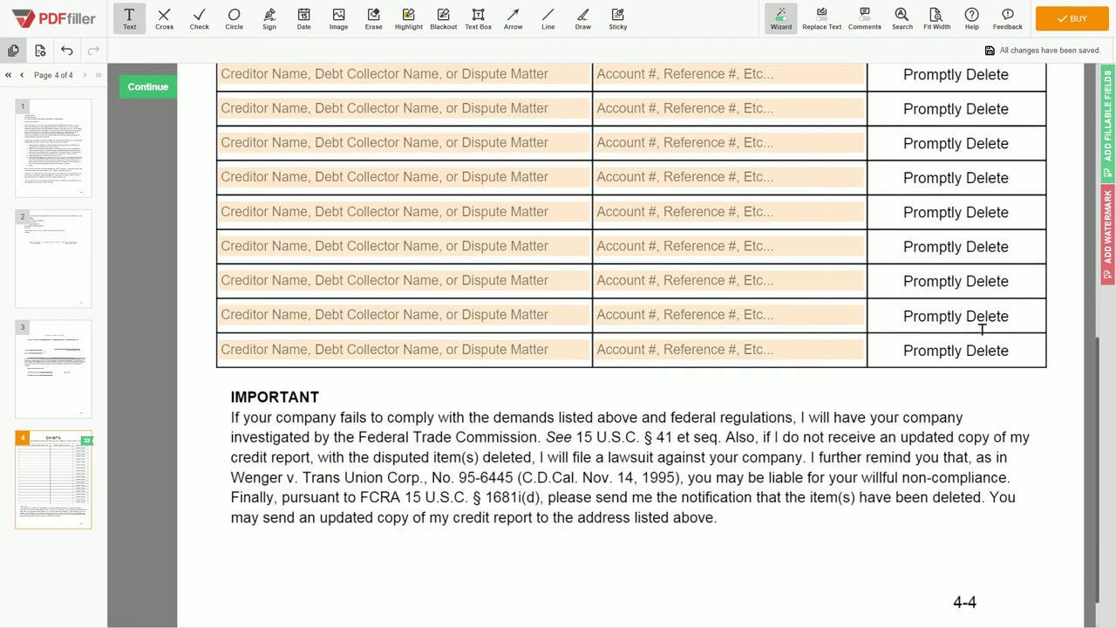
scroll(981, 329, "up", 1)
scroll(981, 328, "up", 3)
scroll(981, 328, "up", 2)
scroll(981, 329, "up", 3)
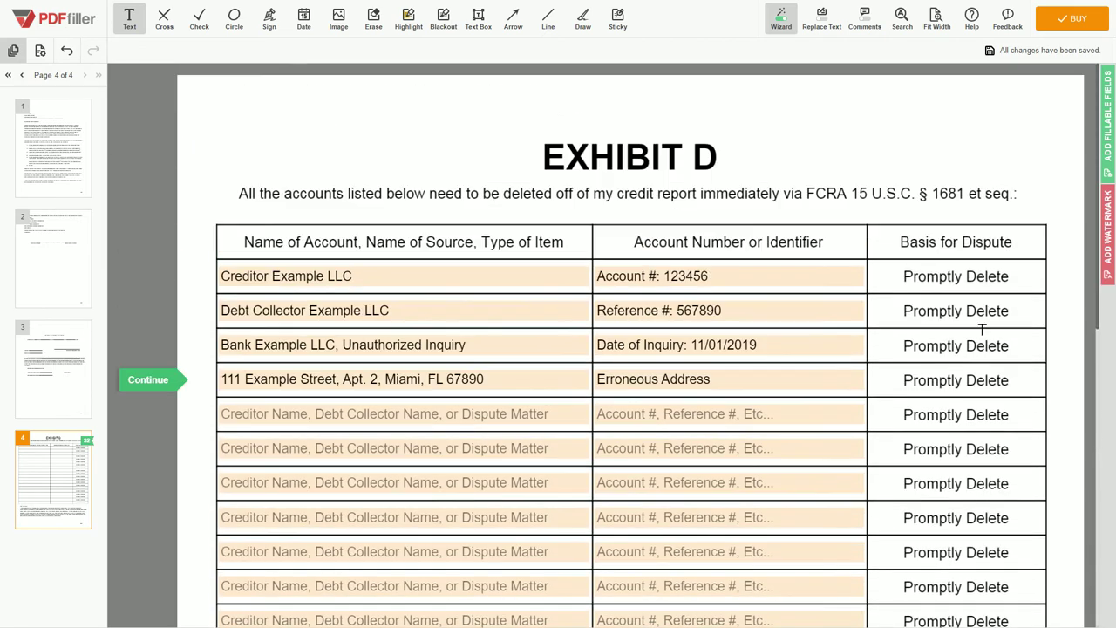
scroll(981, 329, "up", 2)
scroll(982, 329, "up", 3)
scroll(982, 329, "up", 1)
scroll(981, 328, "up", 2)
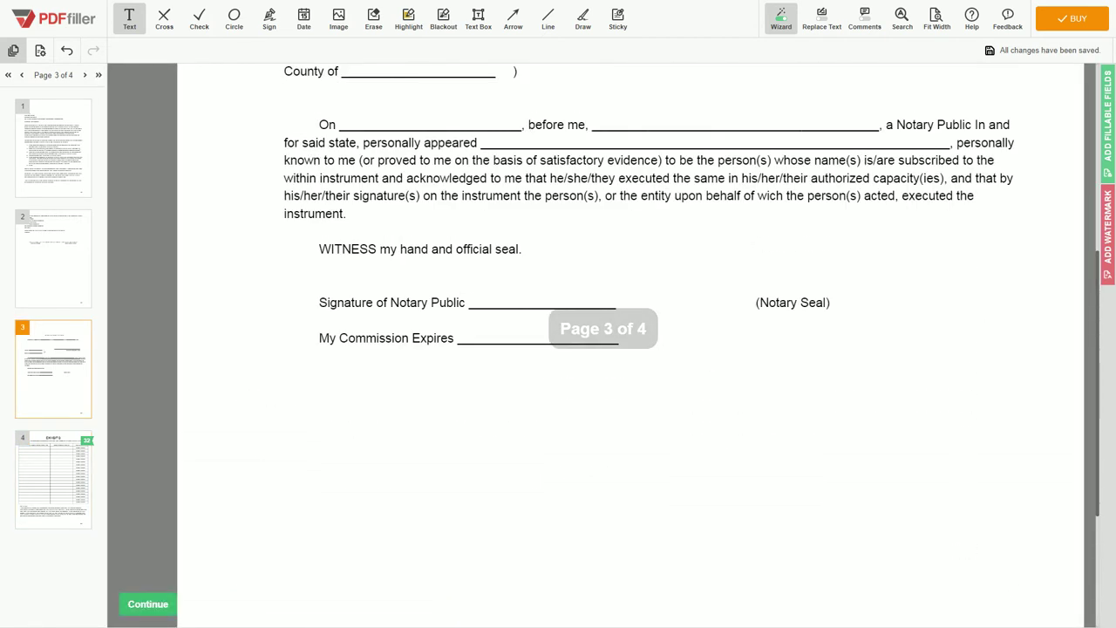
scroll(982, 329, "up", 3)
scroll(982, 328, "up", 1)
scroll(981, 329, "up", 3)
scroll(981, 329, "up", 2)
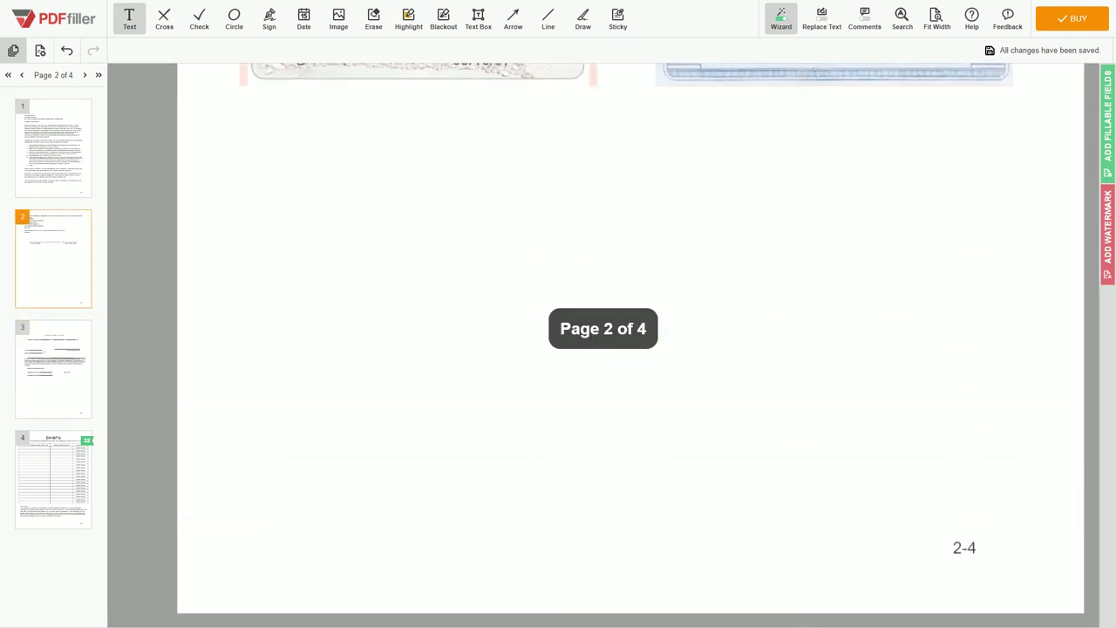
scroll(982, 328, "up", 3)
scroll(981, 328, "up", 3)
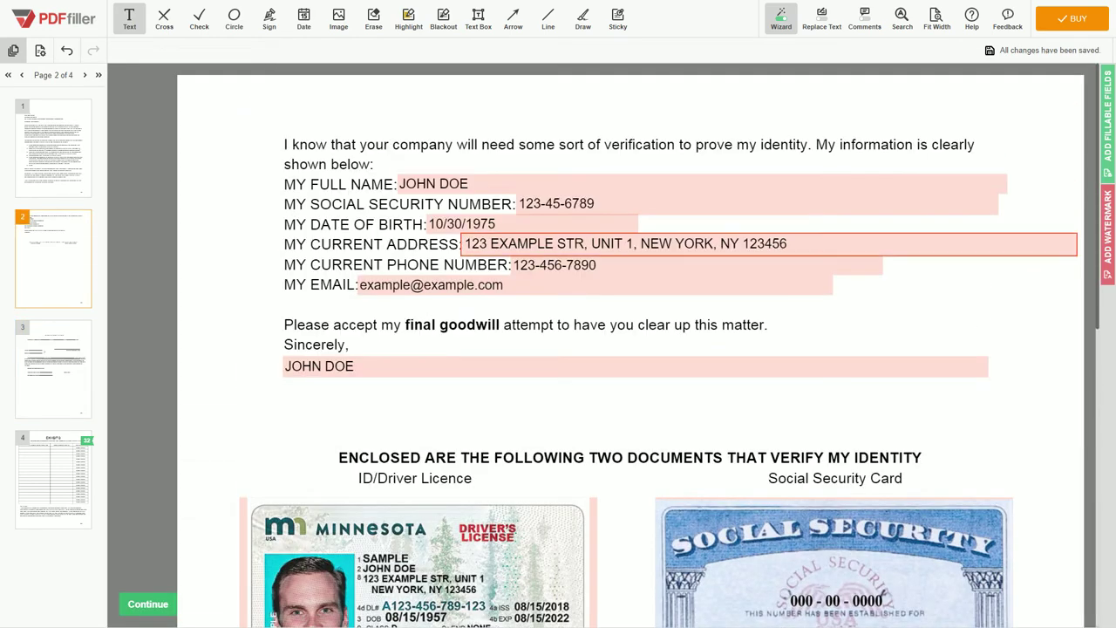
left_click(1072, 18)
left_click(610, 360)
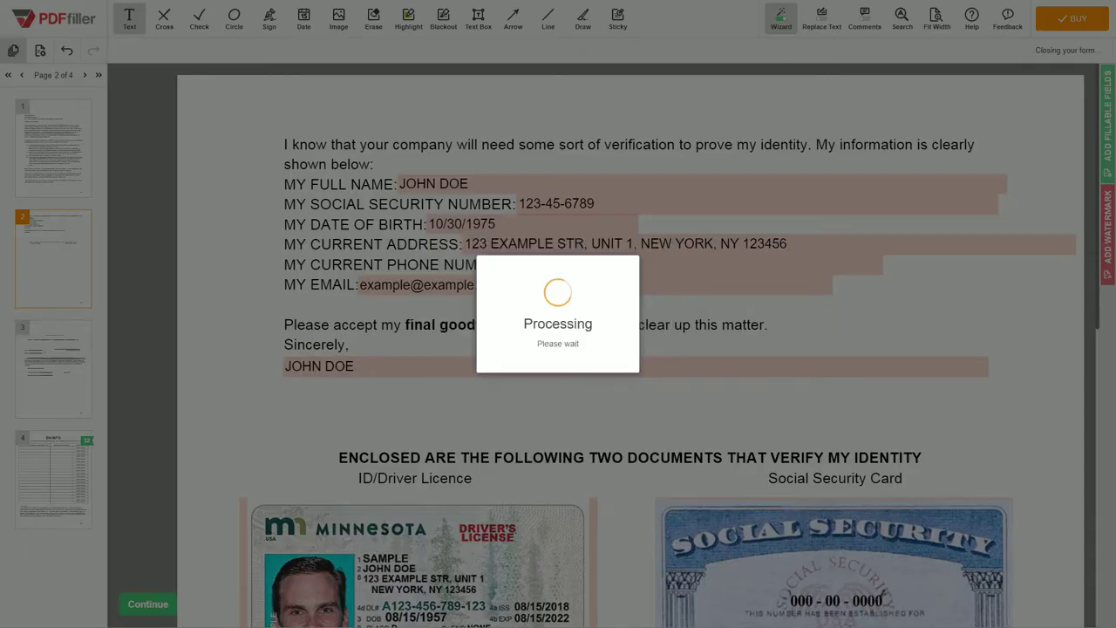